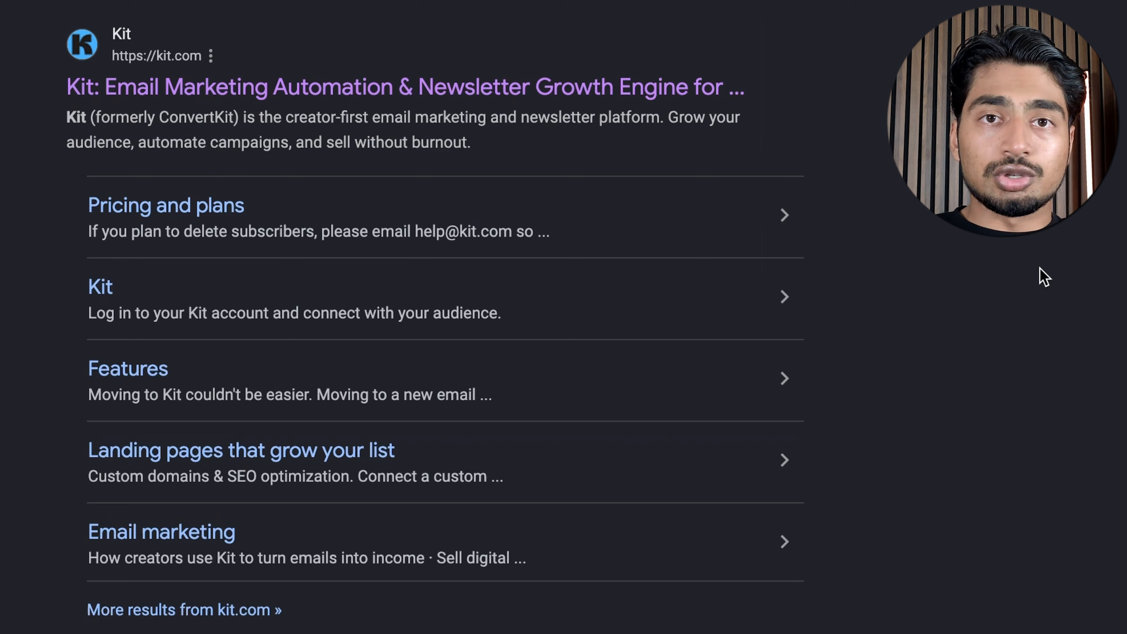
{"action": "left_click", "coordinate": [692, 312]}
{"action": "mouse_move", "coordinate": [705, 382]}
{"action": "left_mouse_down"}
{"action": "mouse_move", "coordinate": [256, 182]}
{"action": "mouse_move", "coordinate": [221, 91]}
{"action": "left_mouse_up"}
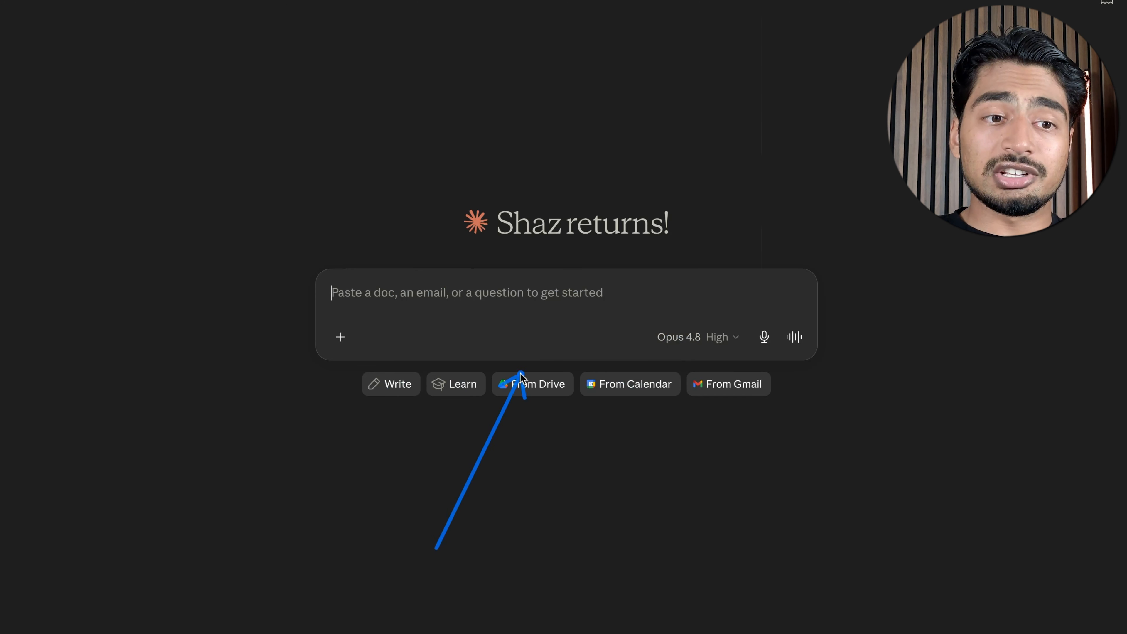
Open the connector directory from Claude's customization settings and search it for kit.com
{"action": "mouse_move", "coordinate": [77, 4]}
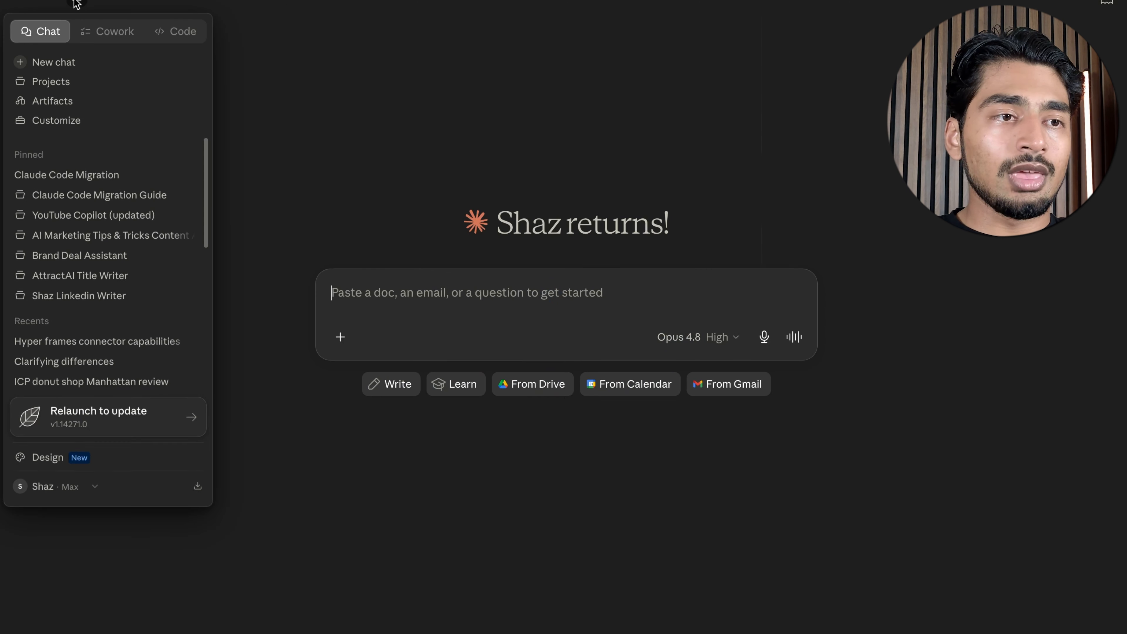
{"action": "left_click", "coordinate": [81, 118]}
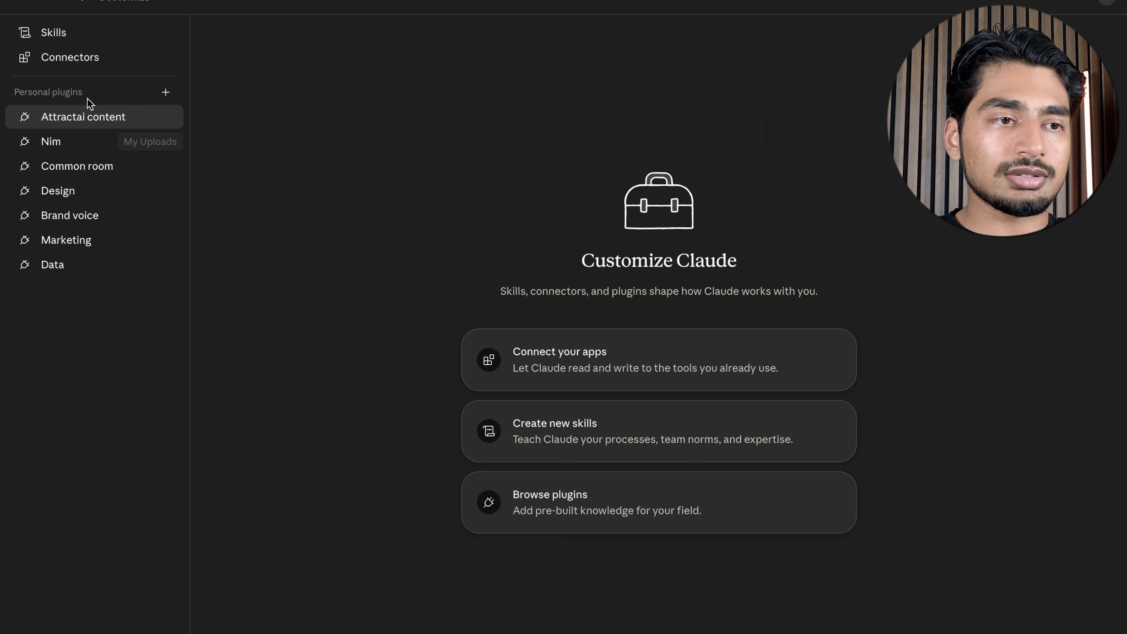
{"action": "left_click", "coordinate": [111, 59]}
{"action": "left_click", "coordinate": [439, 37]}
{"action": "left_click", "coordinate": [377, 65]}
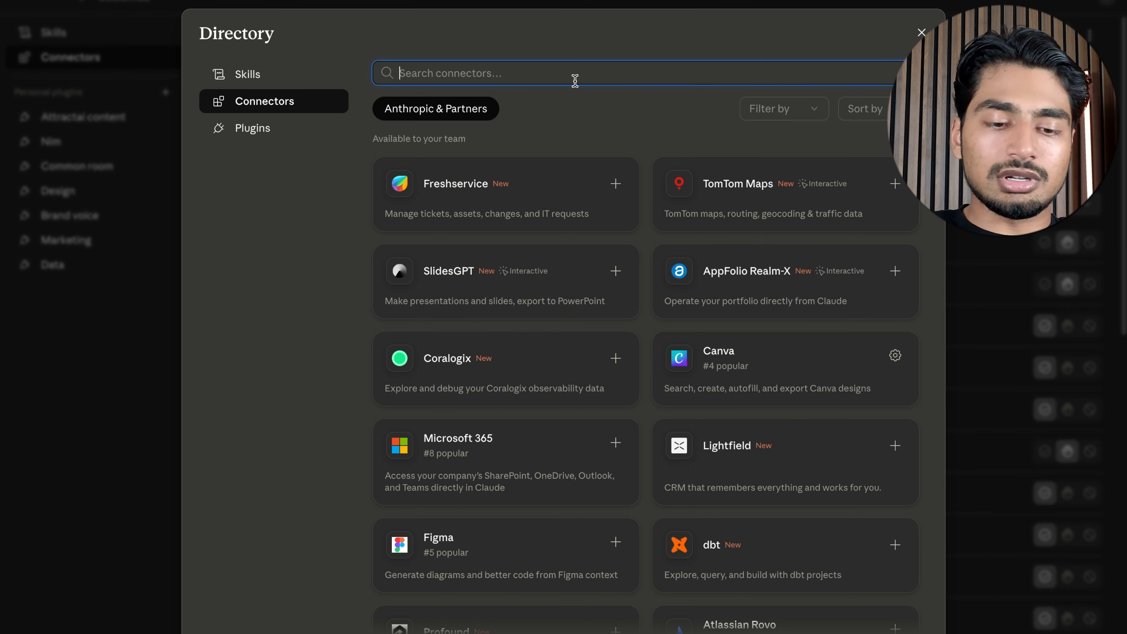
{"action": "type", "text": "kit.com"}
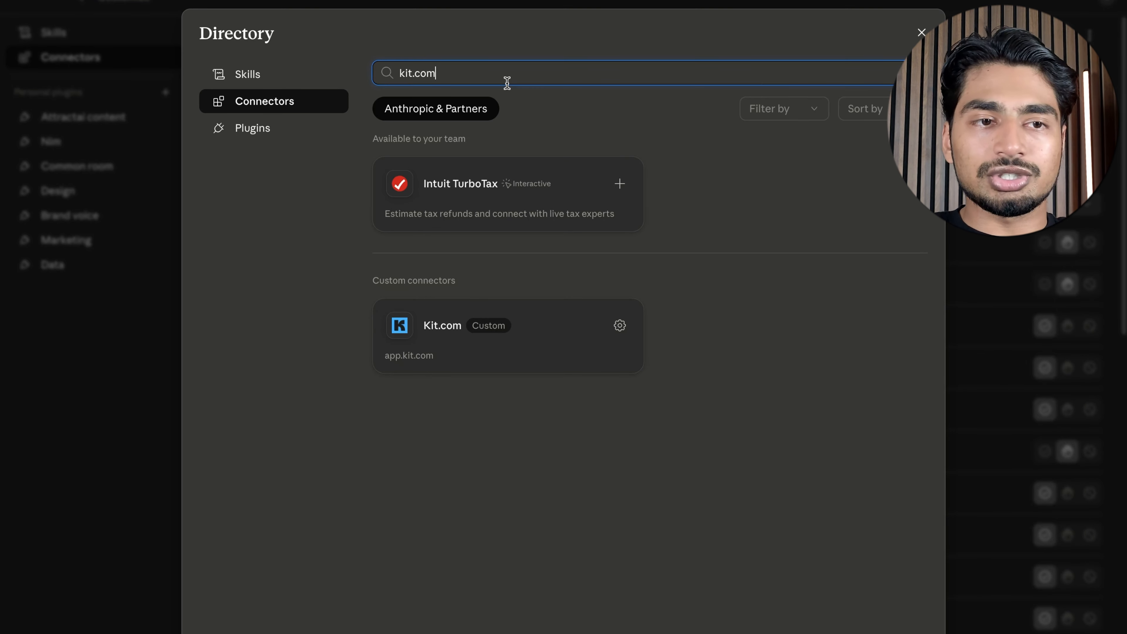
Search the connector directory for brevo
{"action": "triple_click", "coordinate": [509, 74]}
{"action": "key", "text": "BackSpace"}
{"action": "type", "text": "brevo"}
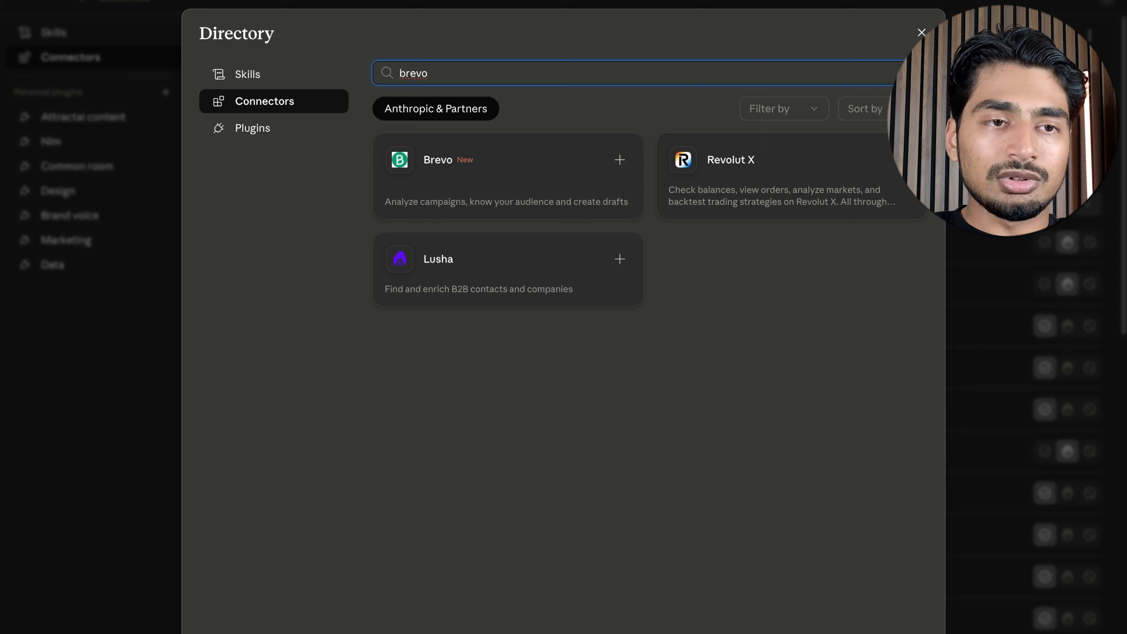
Search the connector directory for beehive and clear the search
{"action": "key", "text": "ctrl+a"}
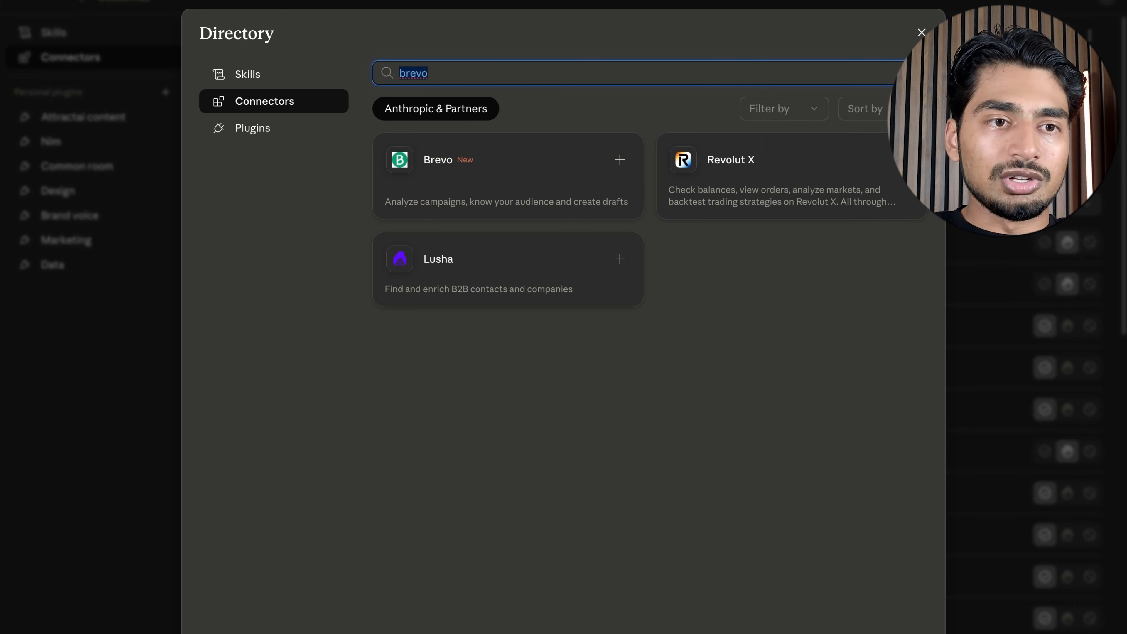
{"action": "key", "text": "BackSpace"}
{"action": "type", "text": "beehi"}
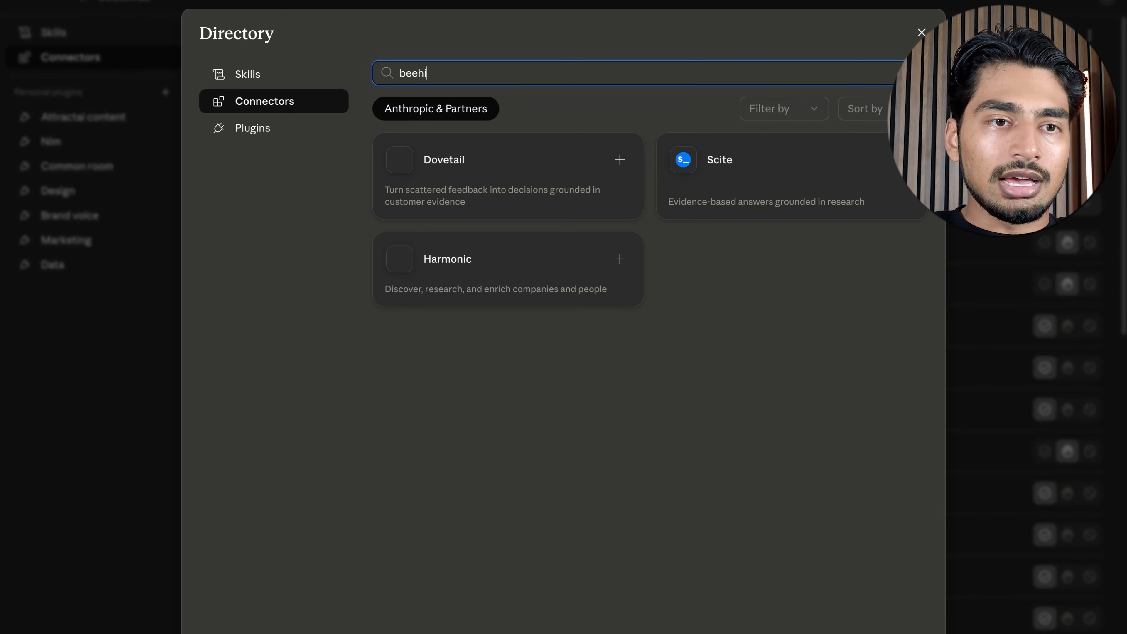
{"action": "type", "text": "ve"}
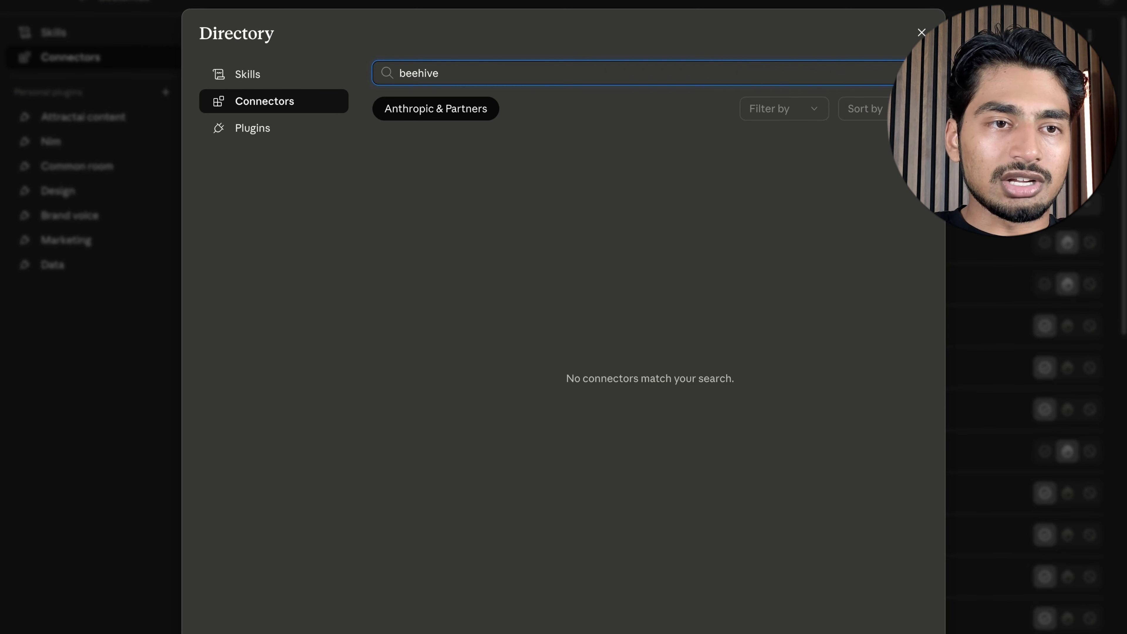
{"action": "key", "text": "ctrl+a"}
{"action": "key", "text": "BackSpace"}
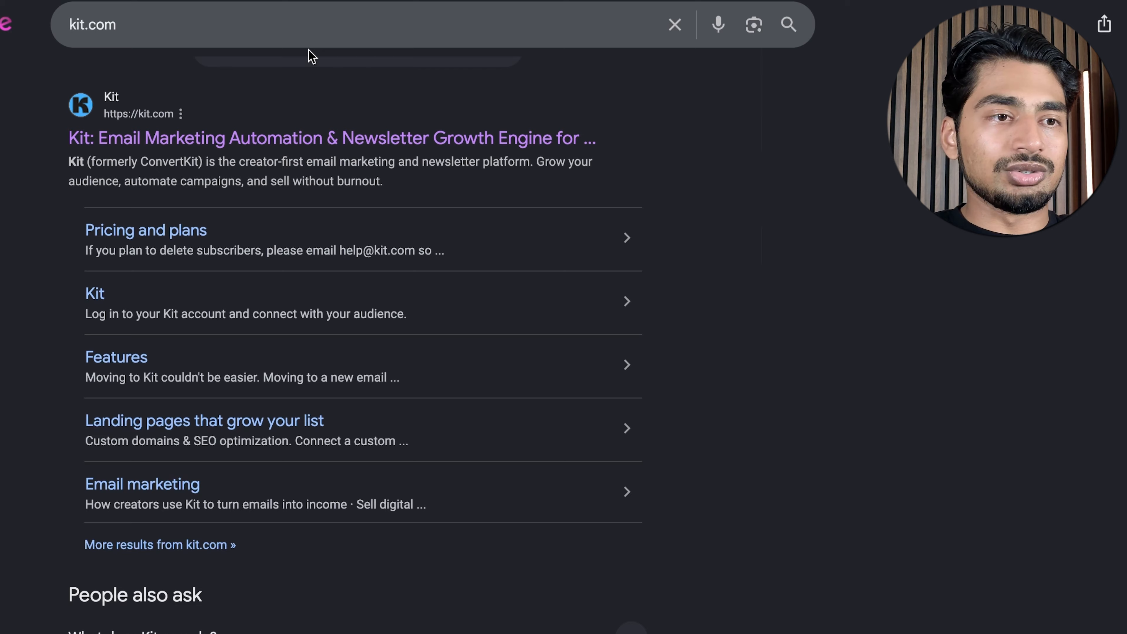
Switch to the browser and search Google for kit.com mcp
{"action": "left_click", "coordinate": [292, 34]}
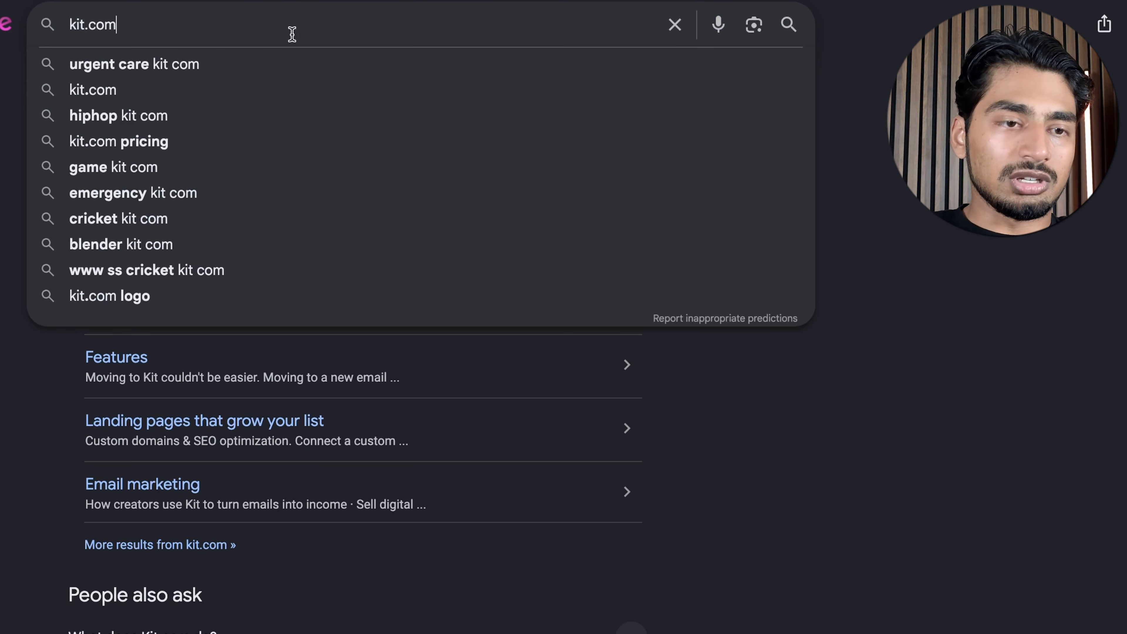
{"action": "type", "text": "mcp"}
{"action": "key", "text": "Return"}
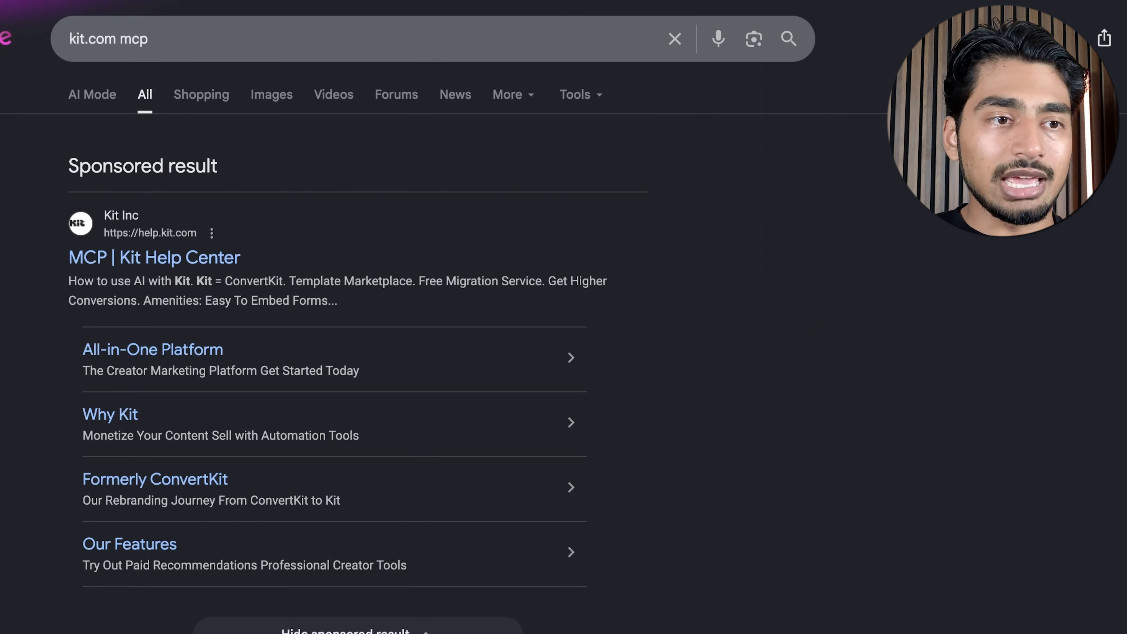
Open the Kit Developer Docs MCP result and examine the Claude Desktop setup guide
{"action": "scroll", "coordinate": [263, 411], "scroll_direction": "down", "scroll_amount": 7}
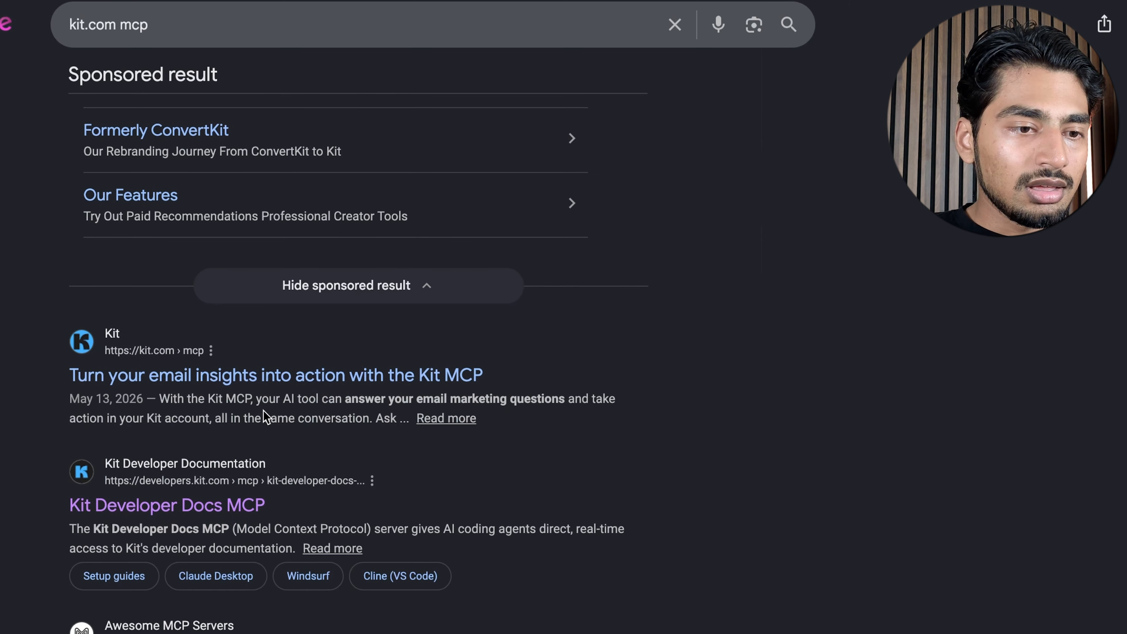
{"action": "scroll", "coordinate": [184, 500], "scroll_direction": "down", "scroll_amount": 1}
{"action": "left_click", "coordinate": [184, 500]}
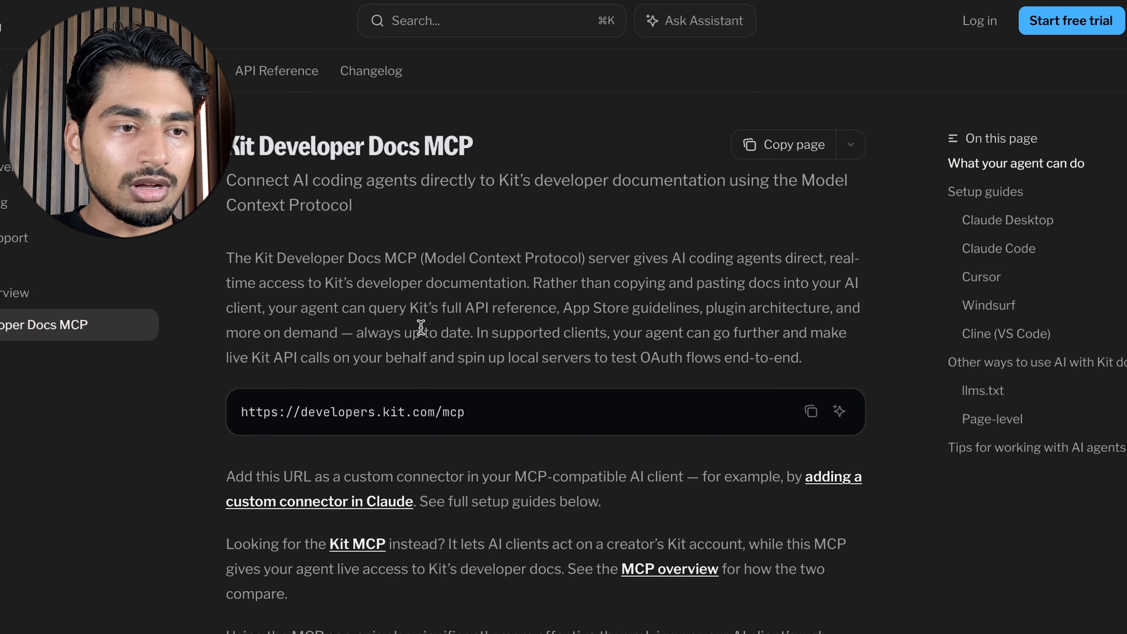
{"action": "scroll", "coordinate": [423, 332], "scroll_direction": "down", "scroll_amount": 1}
{"action": "scroll", "coordinate": [424, 332], "scroll_direction": "down", "scroll_amount": 15}
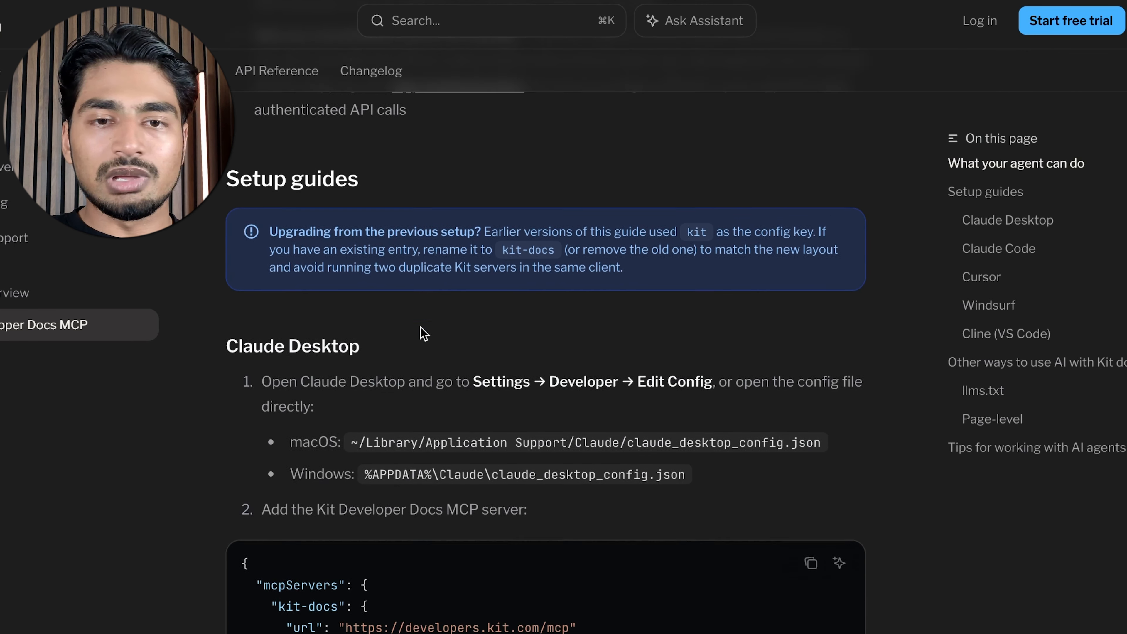
{"action": "scroll", "coordinate": [419, 328], "scroll_direction": "down", "scroll_amount": 5}
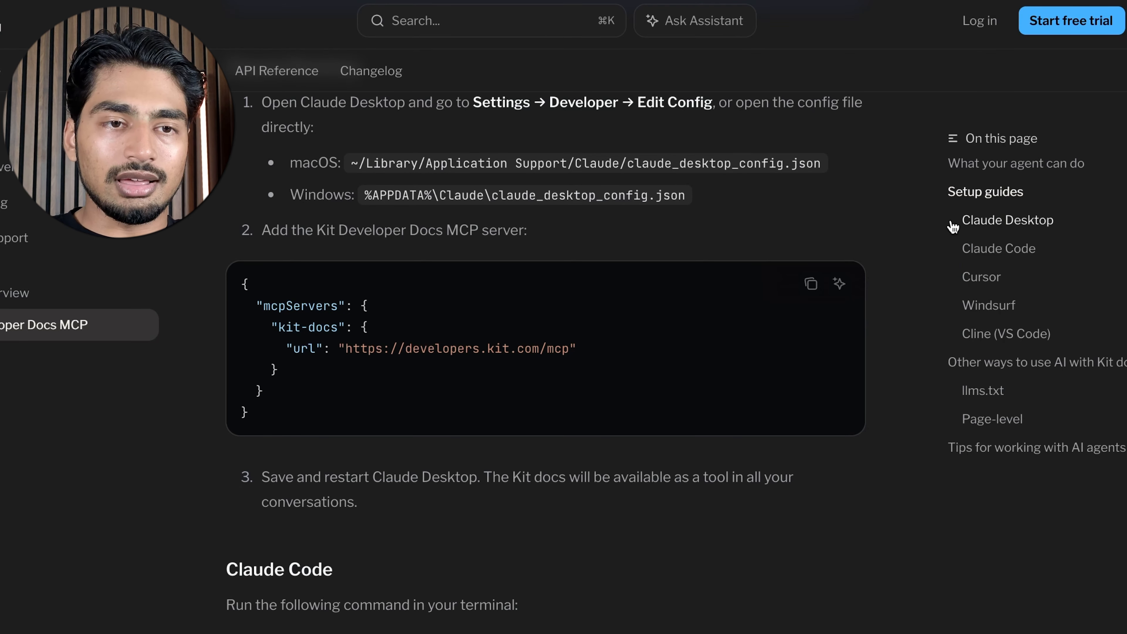
{"action": "left_click", "coordinate": [952, 224]}
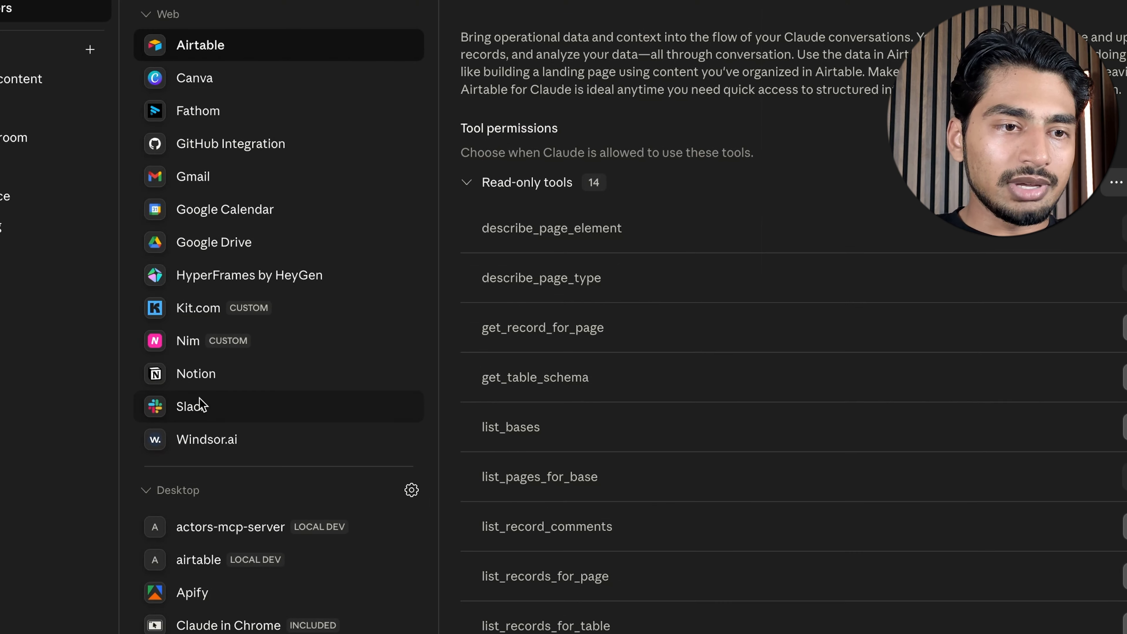
In Claude, open the Kit.com custom connector and review the permissions of its read-only and write/delete tools
{"action": "left_click", "coordinate": [202, 319]}
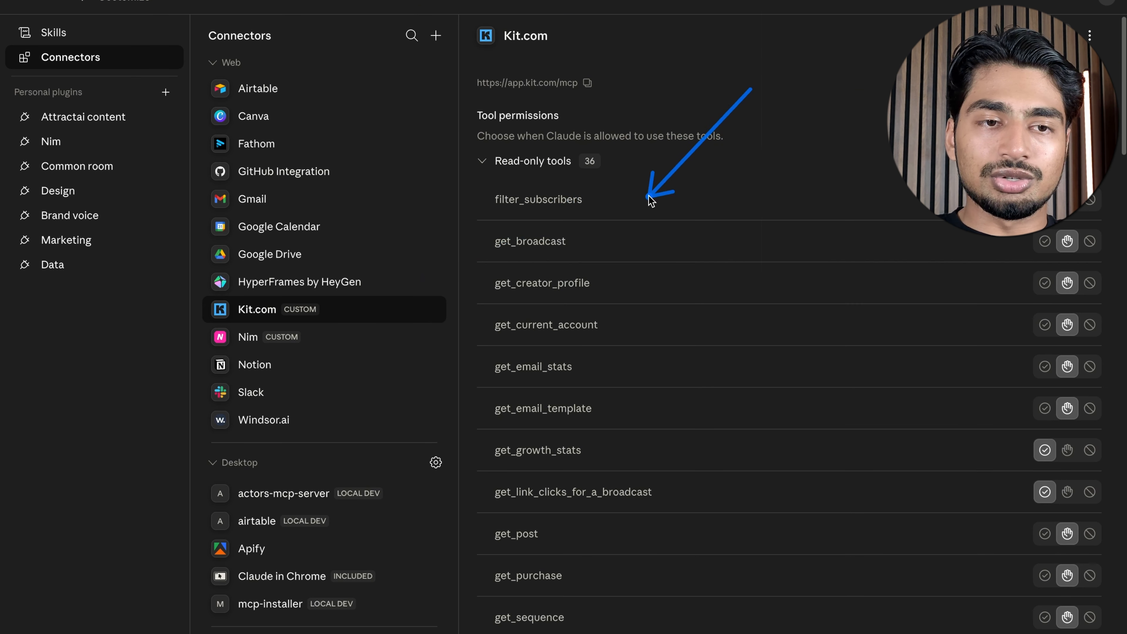
{"action": "scroll", "coordinate": [650, 141], "scroll_direction": "down", "scroll_amount": 20}
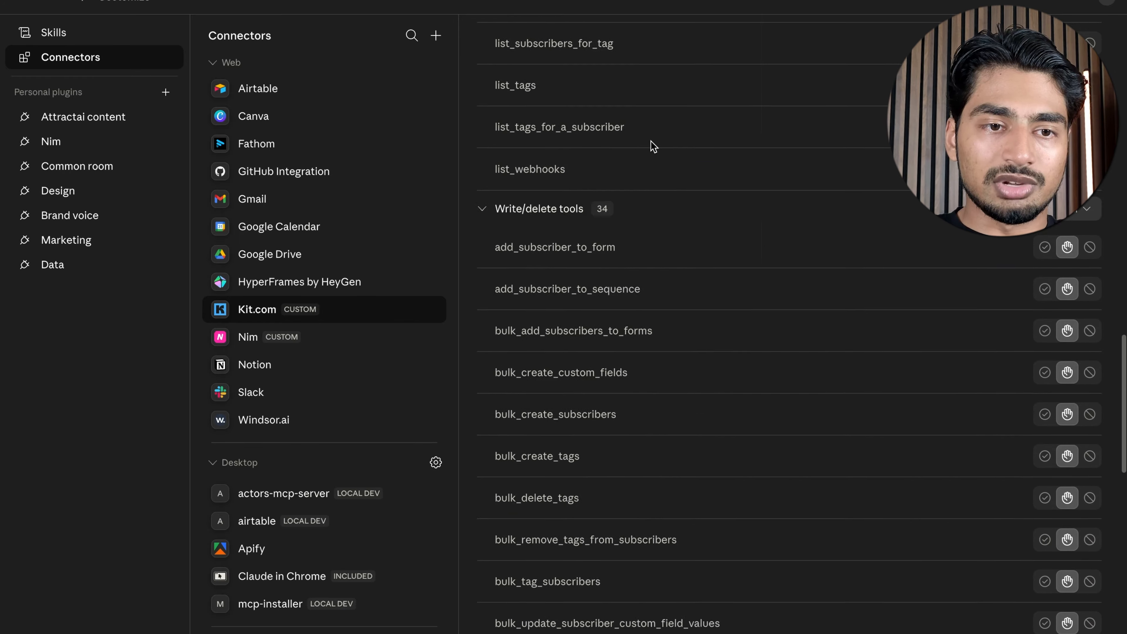
{"action": "scroll", "coordinate": [651, 141], "scroll_direction": "up", "scroll_amount": 20}
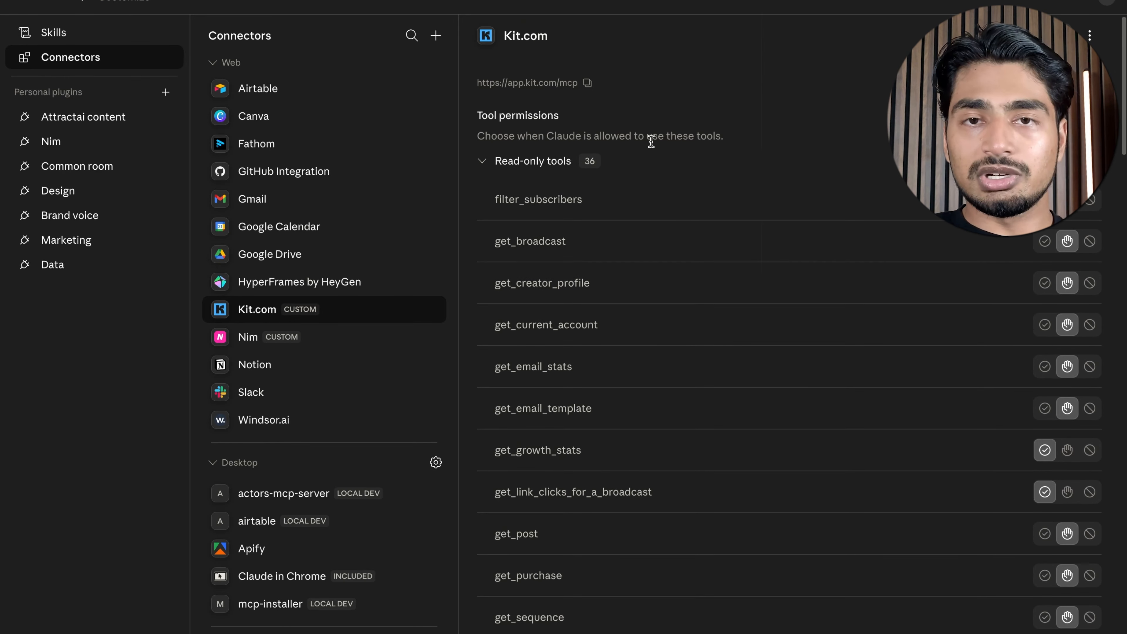
{"action": "scroll", "coordinate": [575, 218], "scroll_direction": "down", "scroll_amount": 1}
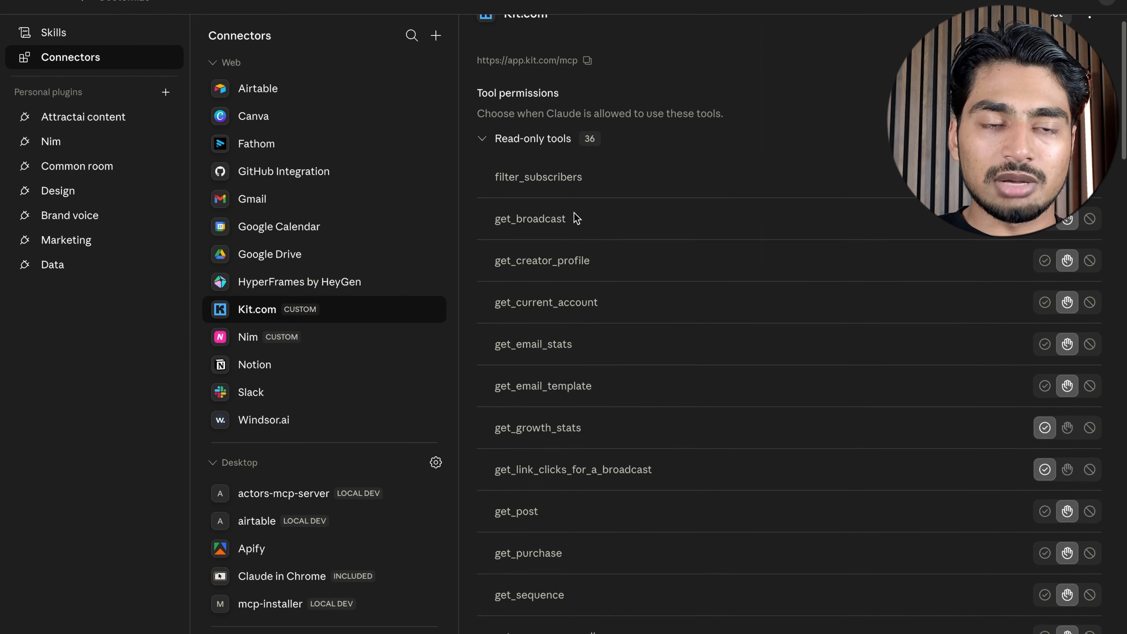
{"action": "scroll", "coordinate": [574, 212], "scroll_direction": "down", "scroll_amount": 5}
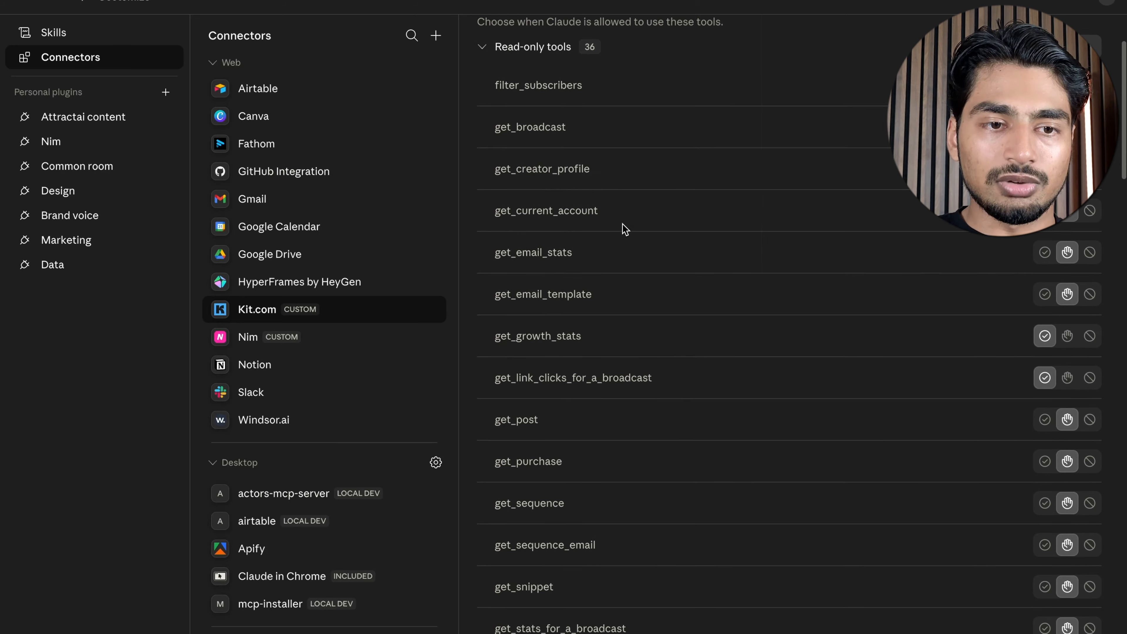
{"action": "scroll", "coordinate": [594, 231], "scroll_direction": "down", "scroll_amount": 15}
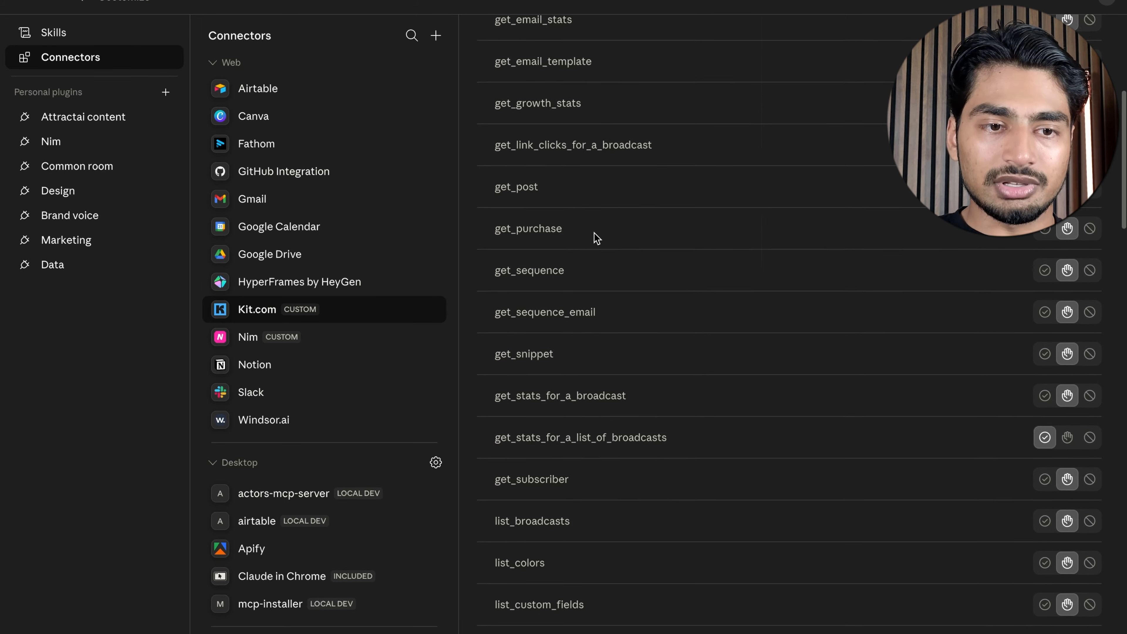
{"action": "scroll", "coordinate": [585, 231], "scroll_direction": "down", "scroll_amount": 20}
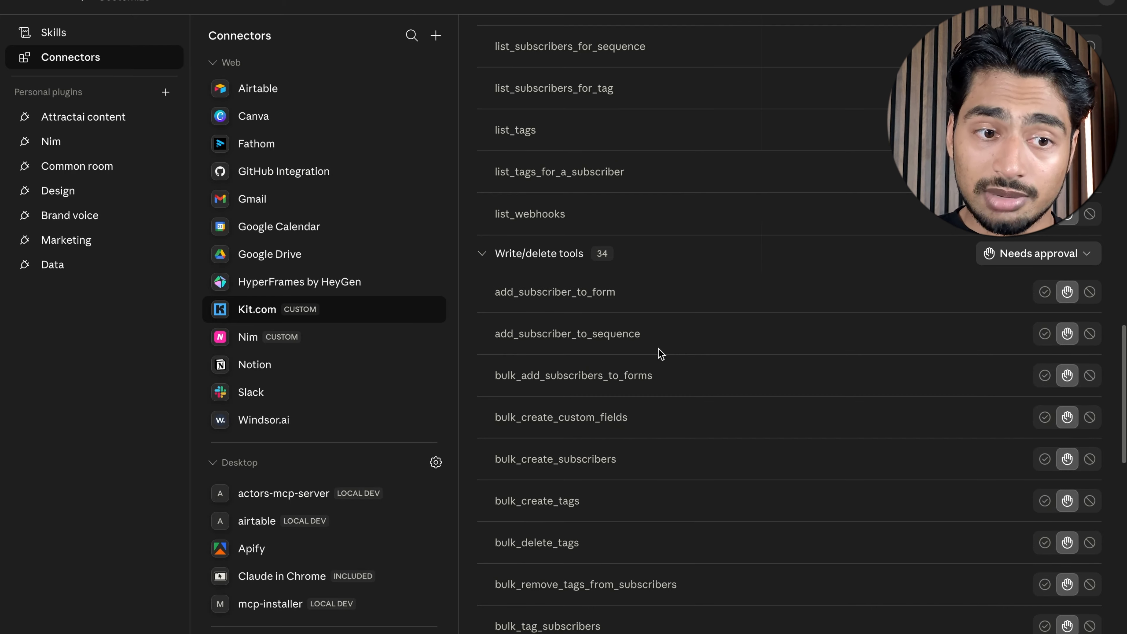
{"action": "scroll", "coordinate": [658, 353], "scroll_direction": "down", "scroll_amount": 8}
{"action": "scroll", "coordinate": [621, 376], "scroll_direction": "down", "scroll_amount": 5}
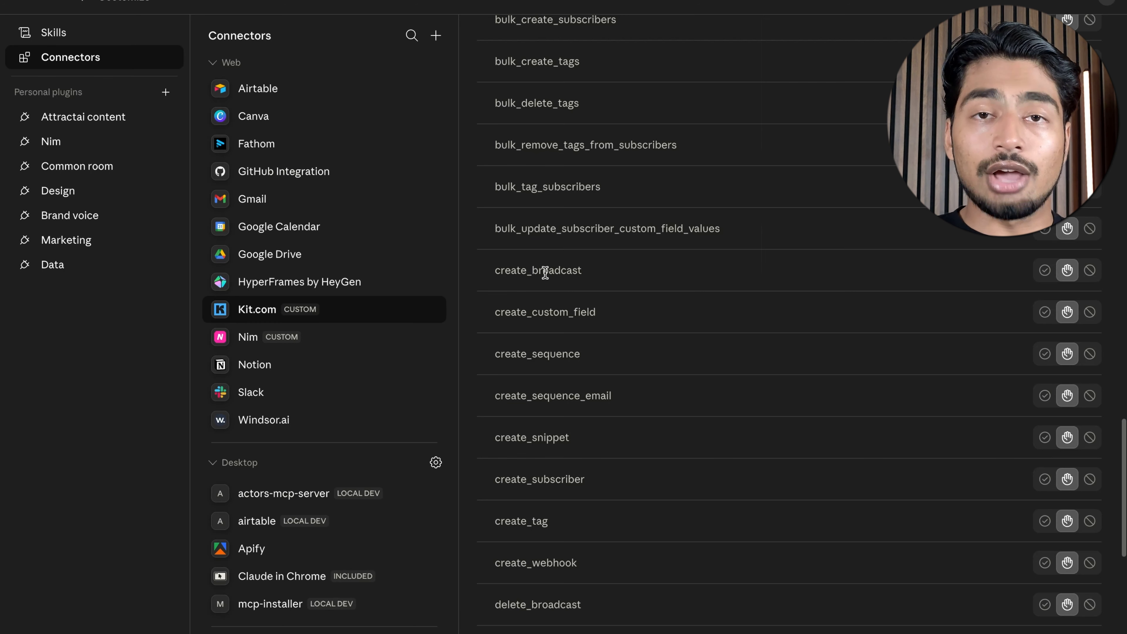
{"action": "scroll", "coordinate": [545, 272], "scroll_direction": "down", "scroll_amount": 10}
{"action": "scroll", "coordinate": [553, 267], "scroll_direction": "up", "scroll_amount": 20}
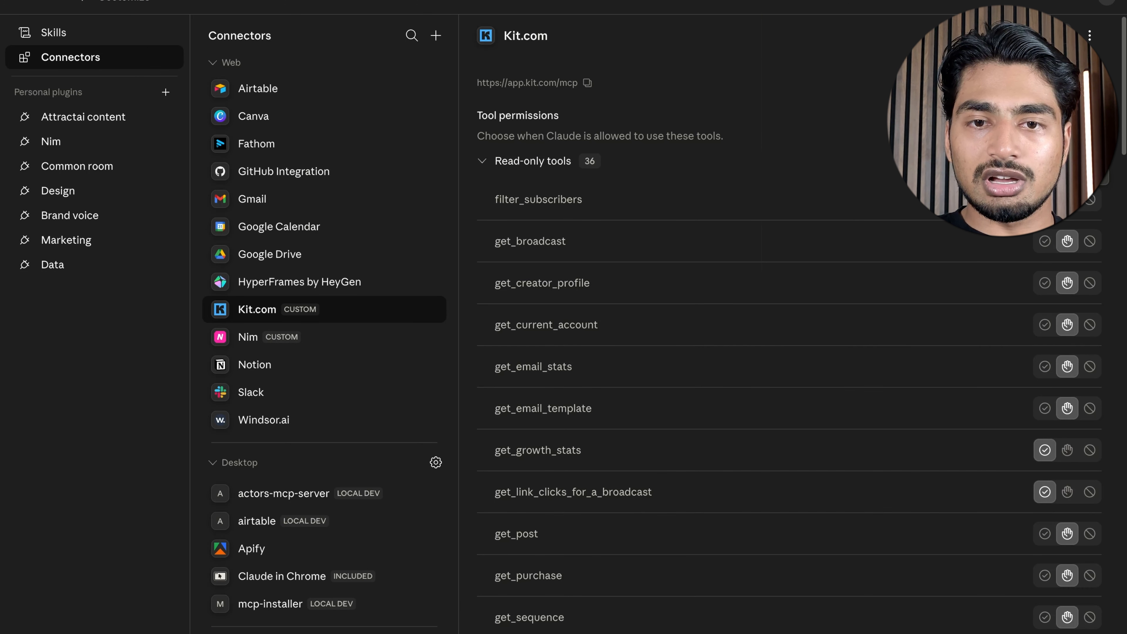
{"action": "scroll", "coordinate": [805, 289], "scroll_direction": "down", "scroll_amount": 15}
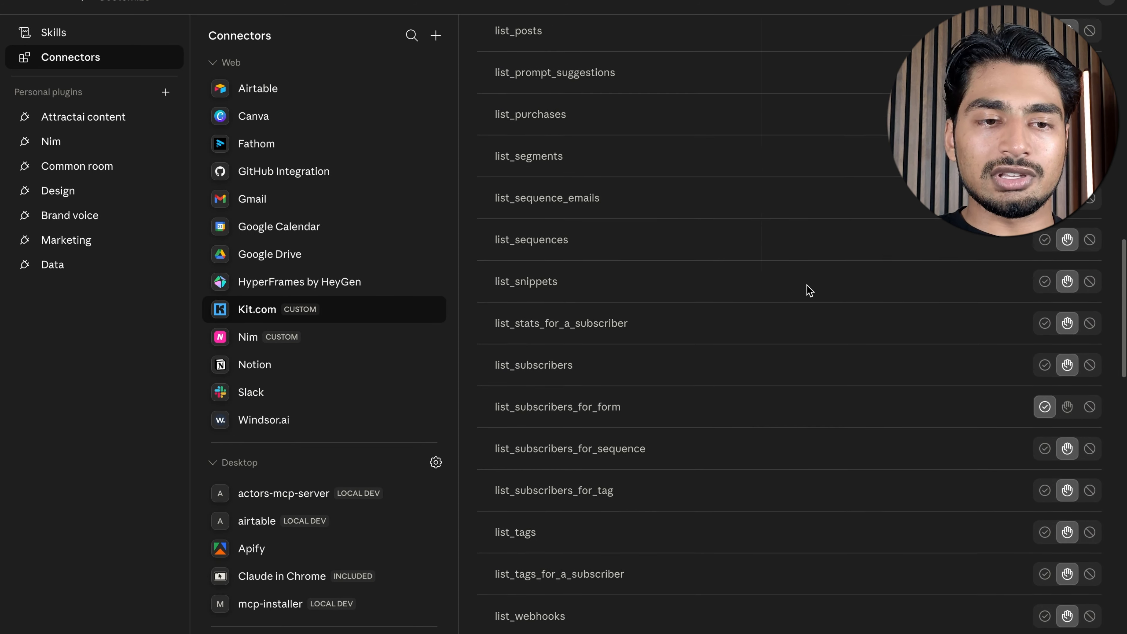
{"action": "scroll", "coordinate": [808, 289], "scroll_direction": "down", "scroll_amount": 1}
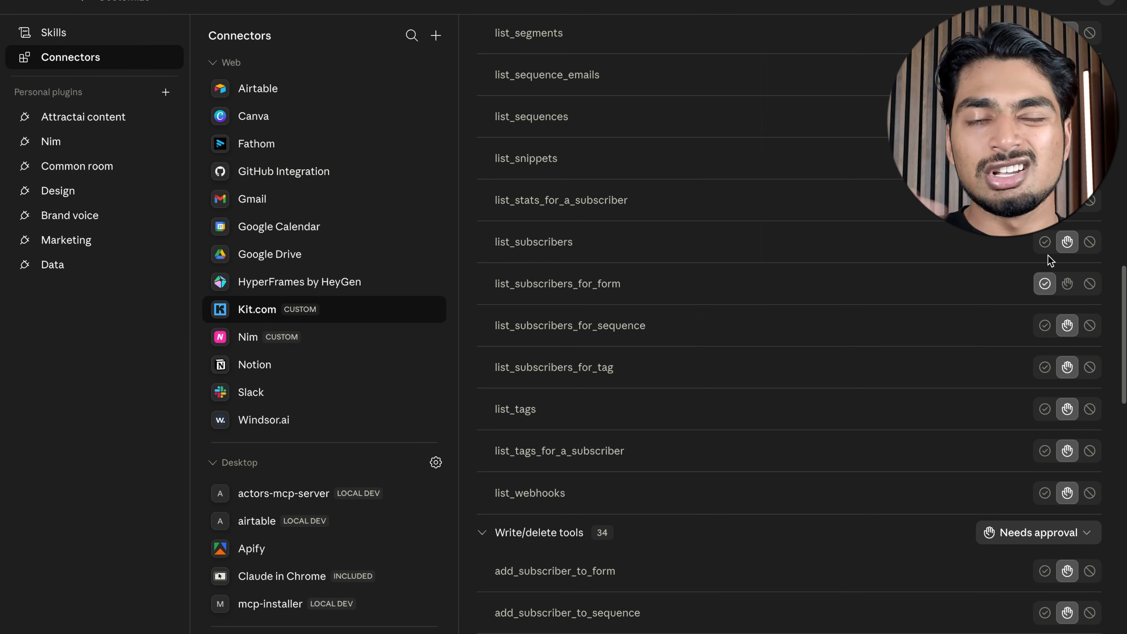
{"action": "scroll", "coordinate": [1050, 260], "scroll_direction": "down", "scroll_amount": 1}
{"action": "scroll", "coordinate": [1050, 259], "scroll_direction": "down", "scroll_amount": 20}
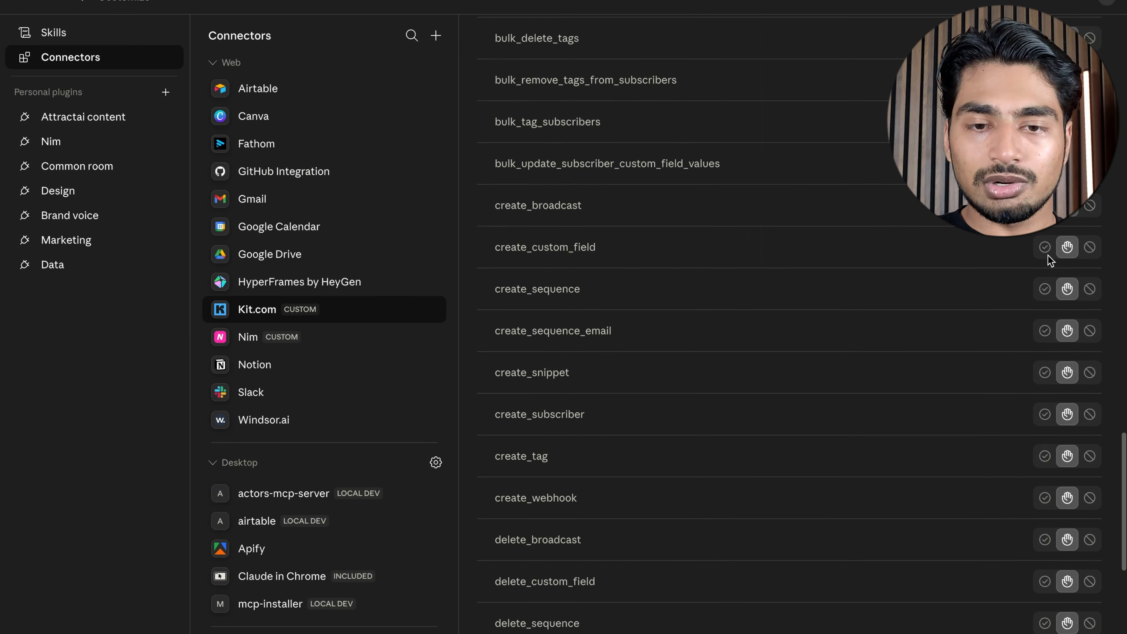
{"action": "scroll", "coordinate": [1065, 360], "scroll_direction": "up", "scroll_amount": 20}
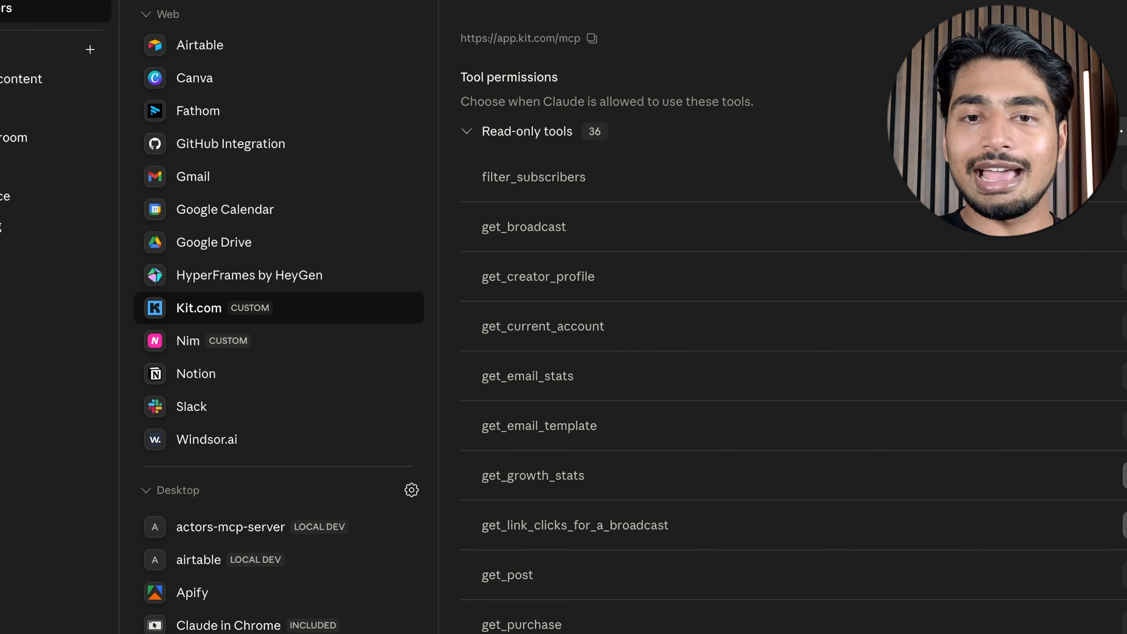
{"action": "scroll", "coordinate": [781, 355], "scroll_direction": "down", "scroll_amount": 20}
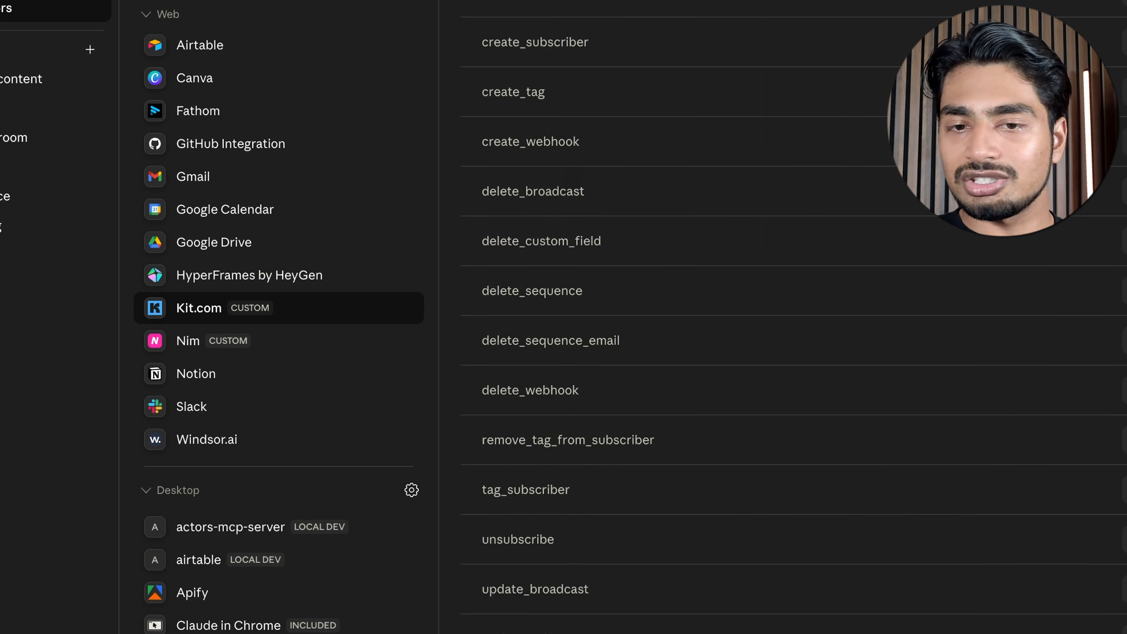
{"action": "scroll", "coordinate": [781, 355], "scroll_direction": "up", "scroll_amount": 20}
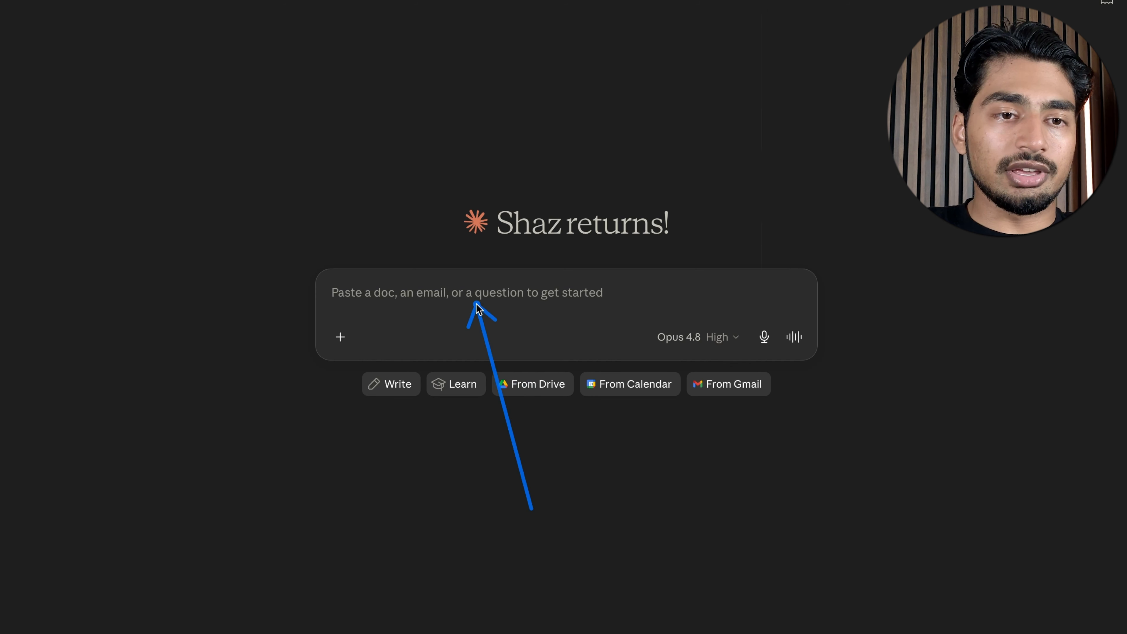
View the Attract AI Marketing project in Cowork and return to a new chat
{"action": "left_click", "coordinate": [102, 31]}
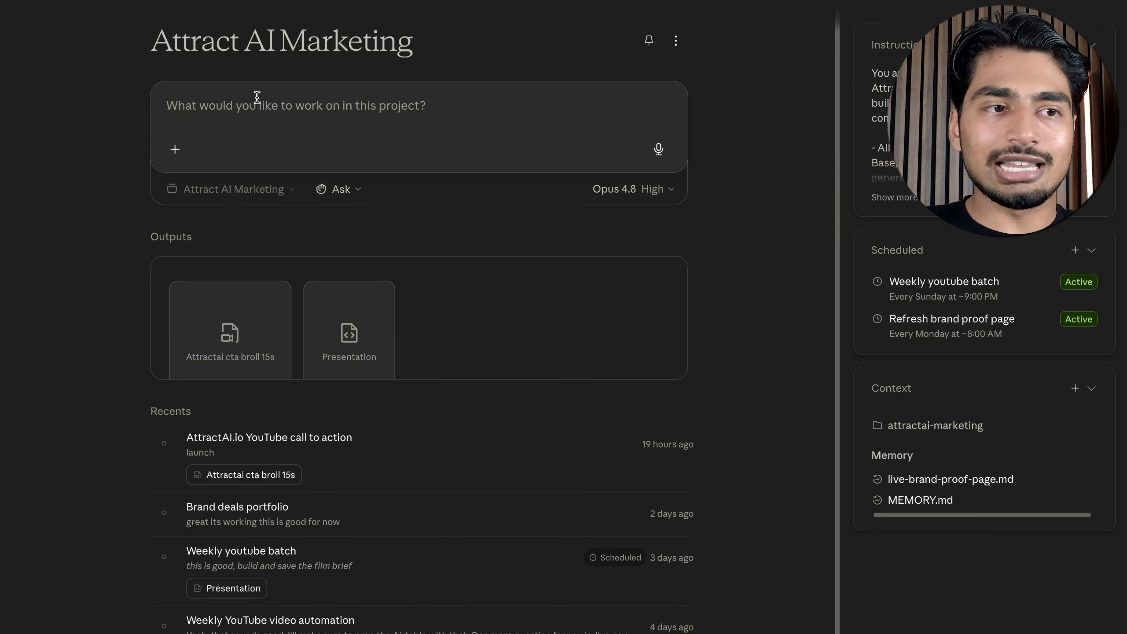
{"action": "mouse_move", "coordinate": [76, 42]}
{"action": "left_click", "coordinate": [47, 31]}
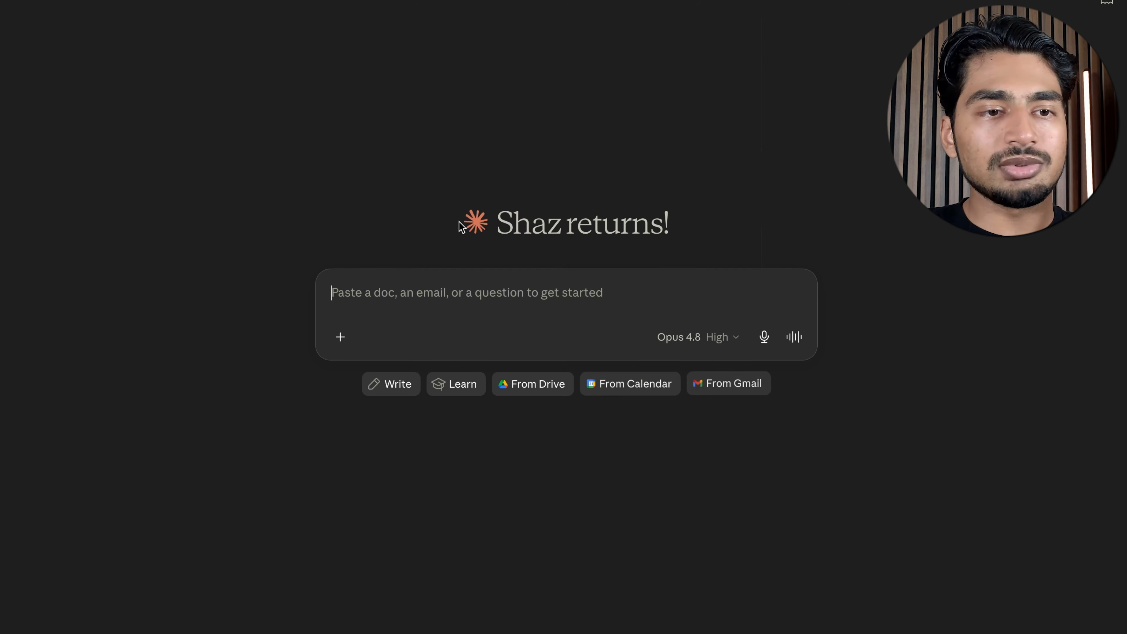
Insert the /newsletter skill in the new chat and send it
{"action": "type", "text": "/nes"}
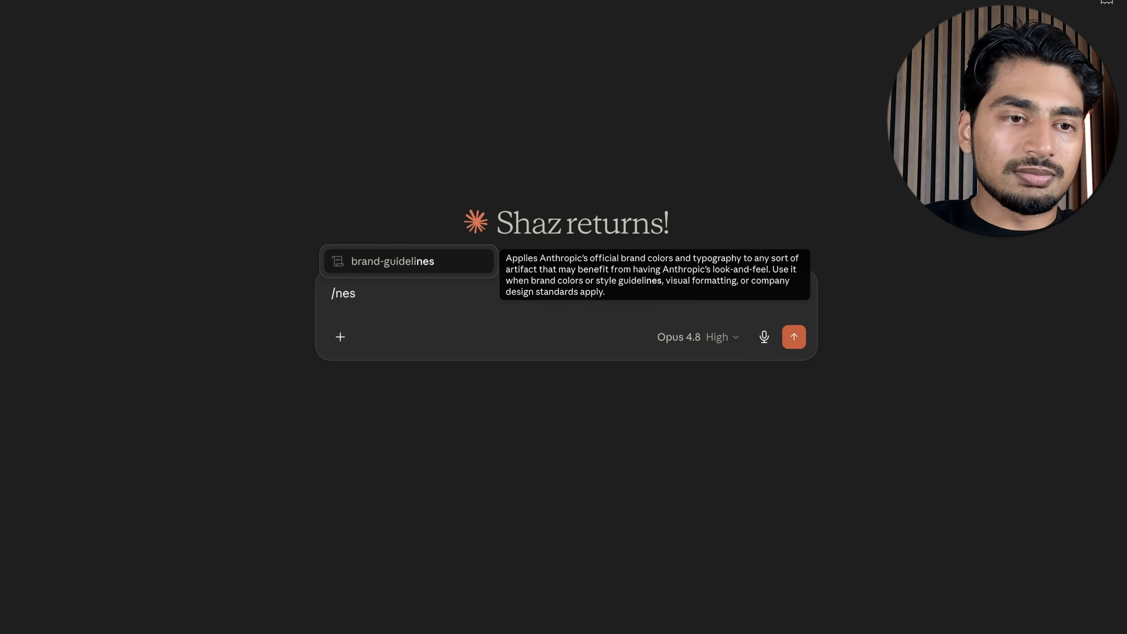
{"action": "key", "text": "BackSpace"}
{"action": "type", "text": "ws"}
{"action": "key", "text": "Return"}
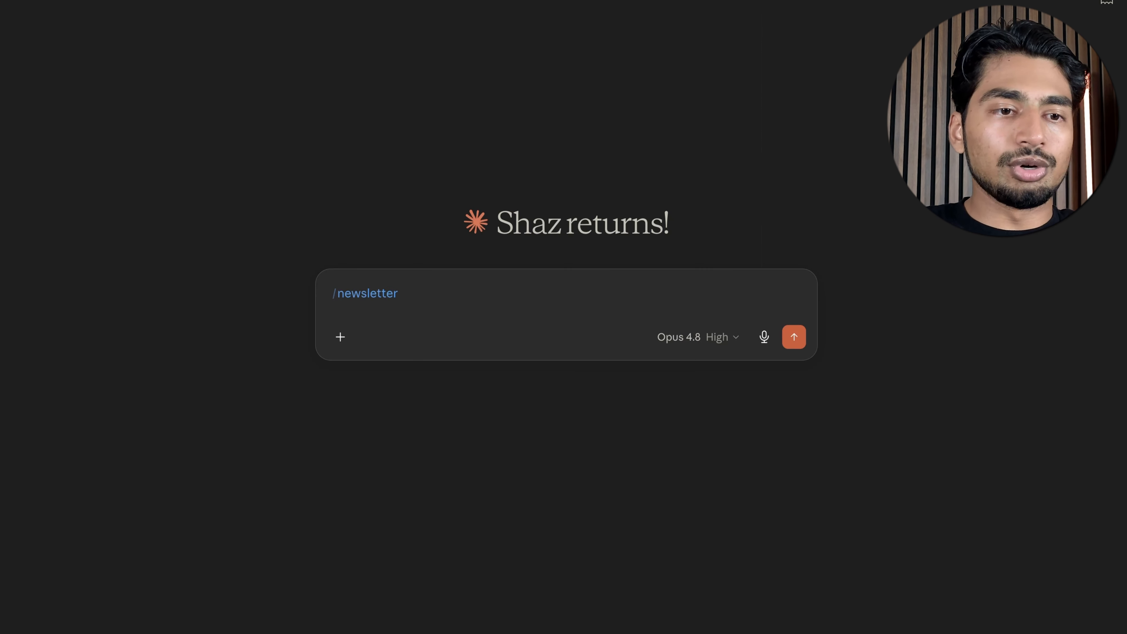
{"action": "key", "text": "Return"}
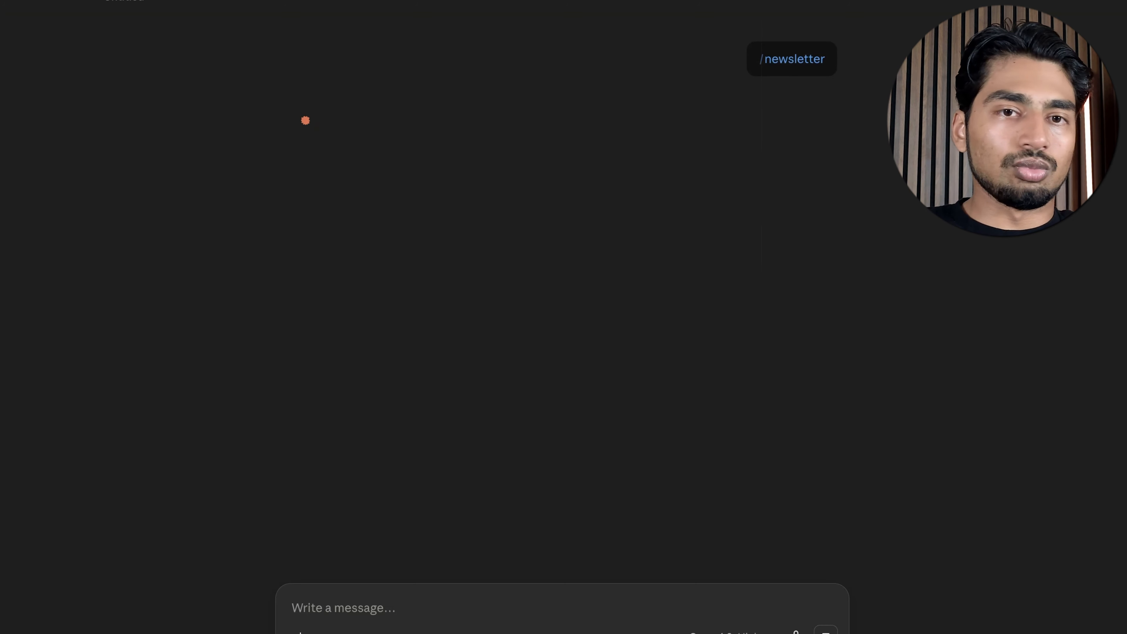
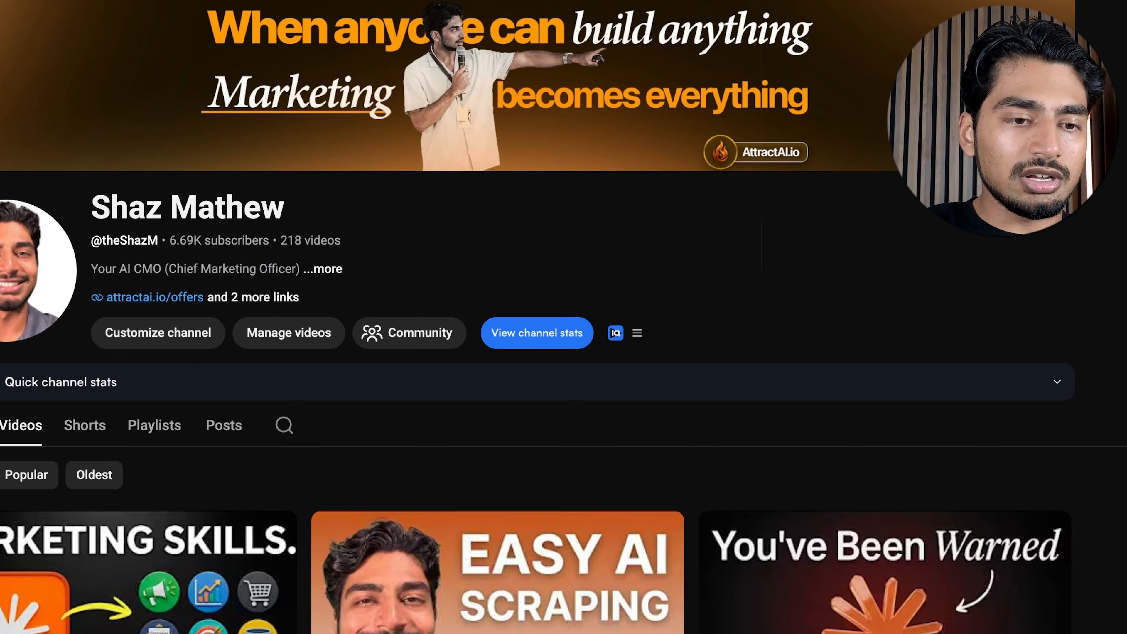
Open the video "Stop Building Your Business on Claude (before its too late)" from the channel's videos and pause it
{"action": "scroll", "coordinate": [376, 318], "scroll_direction": "down", "scroll_amount": 6}
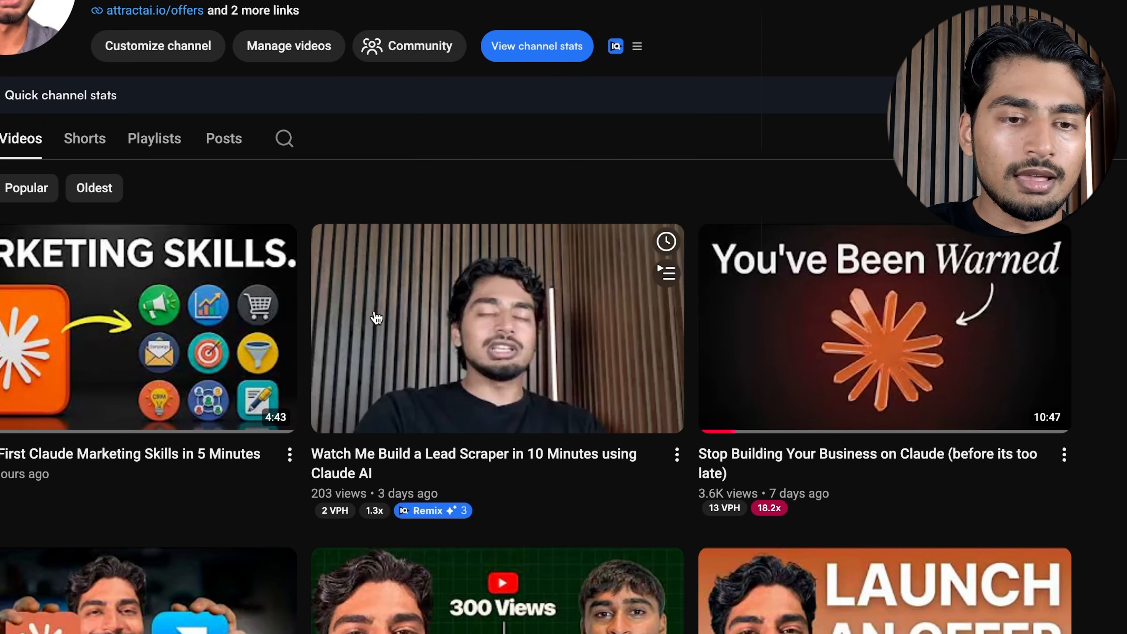
{"action": "scroll", "coordinate": [376, 318], "scroll_direction": "down", "scroll_amount": 1}
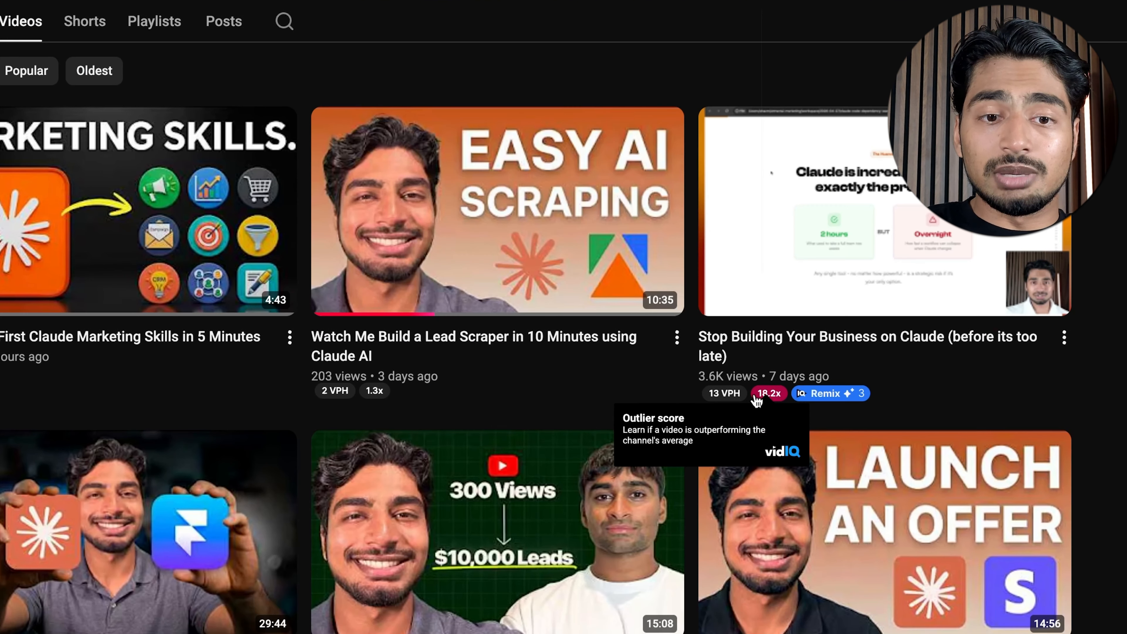
{"action": "left_click", "coordinate": [861, 278]}
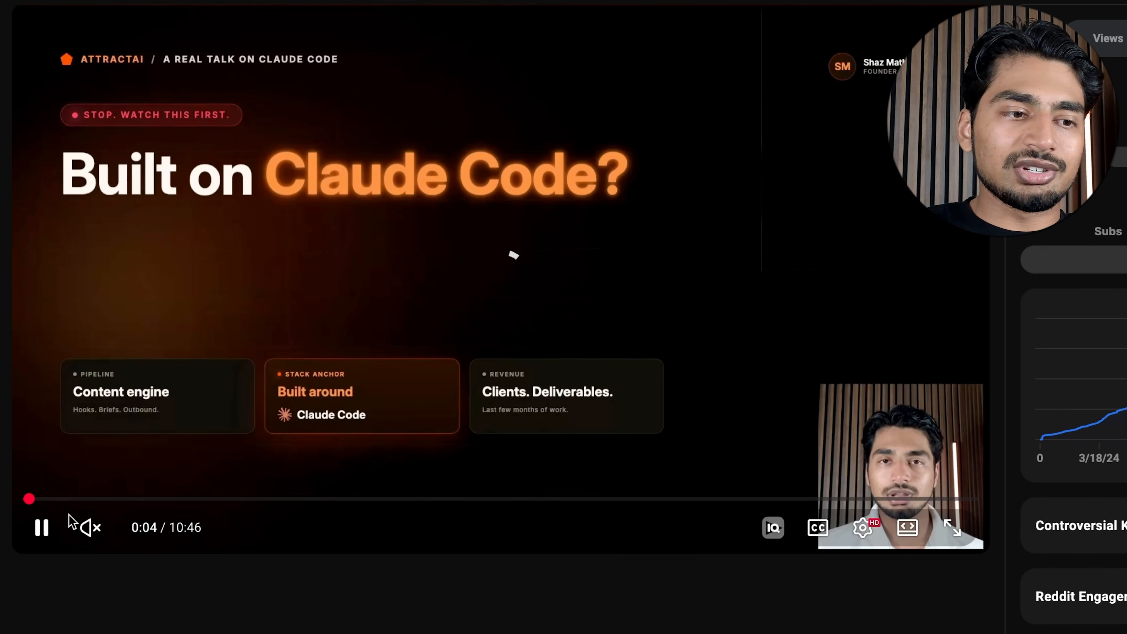
{"action": "left_click", "coordinate": [42, 528]}
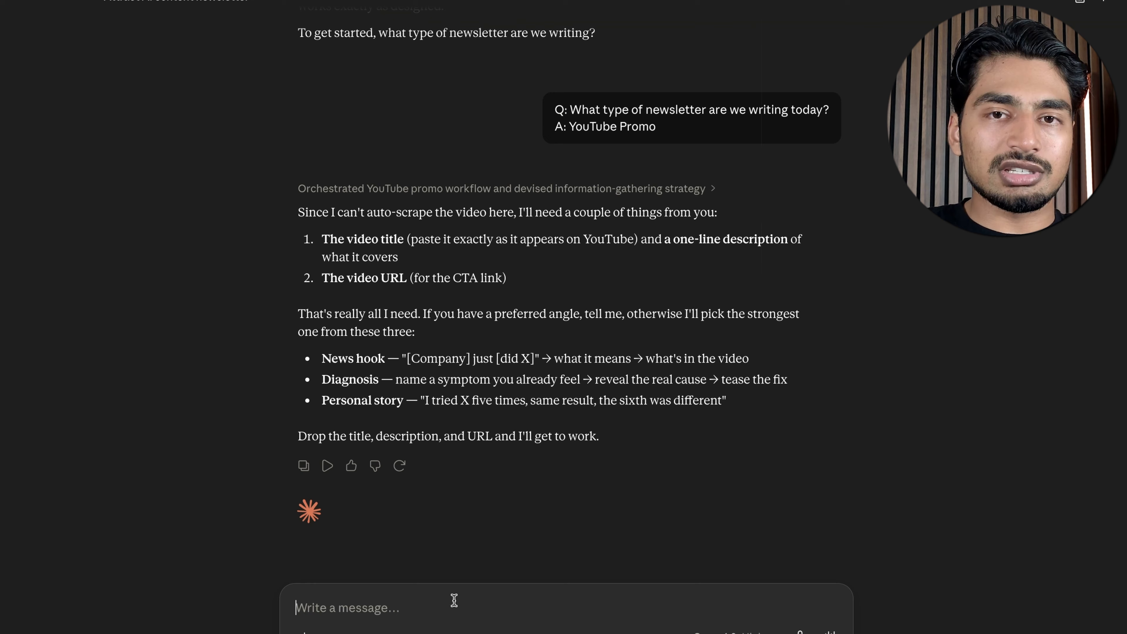
Send Claude the YouTube video link with a description of Claude's dangers and a closing community call to action
{"action": "type", "text": "https://www.youtube.com/watch?v=yFPyTRw4QcI&t=4s"}
{"action": "key", "text": "shift+Return"}
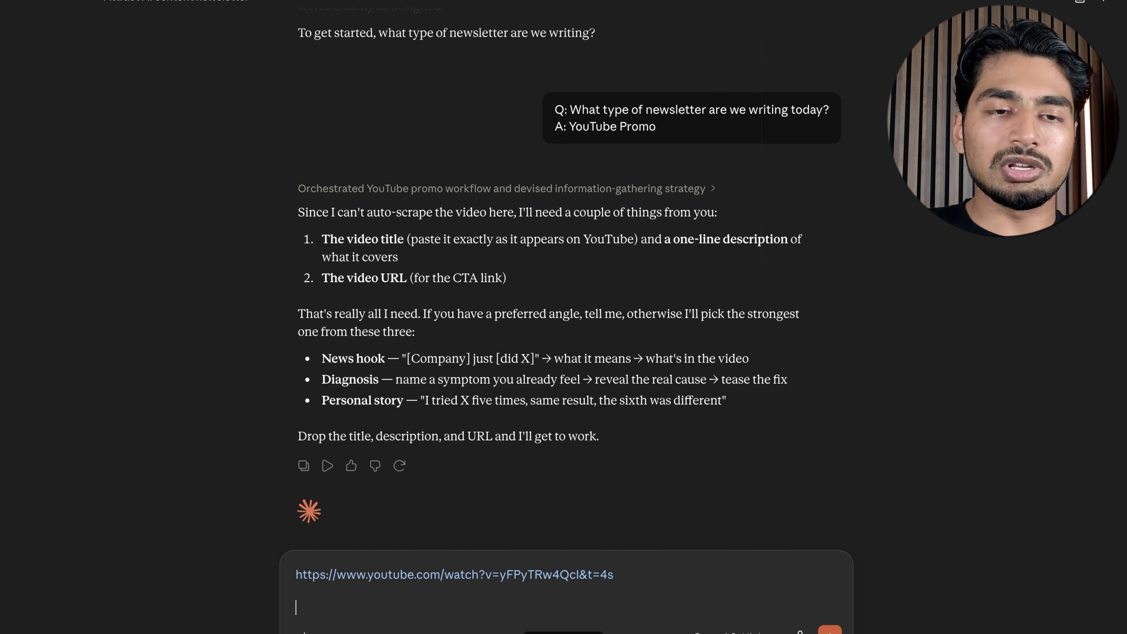
{"action": "key", "text": "Return"}
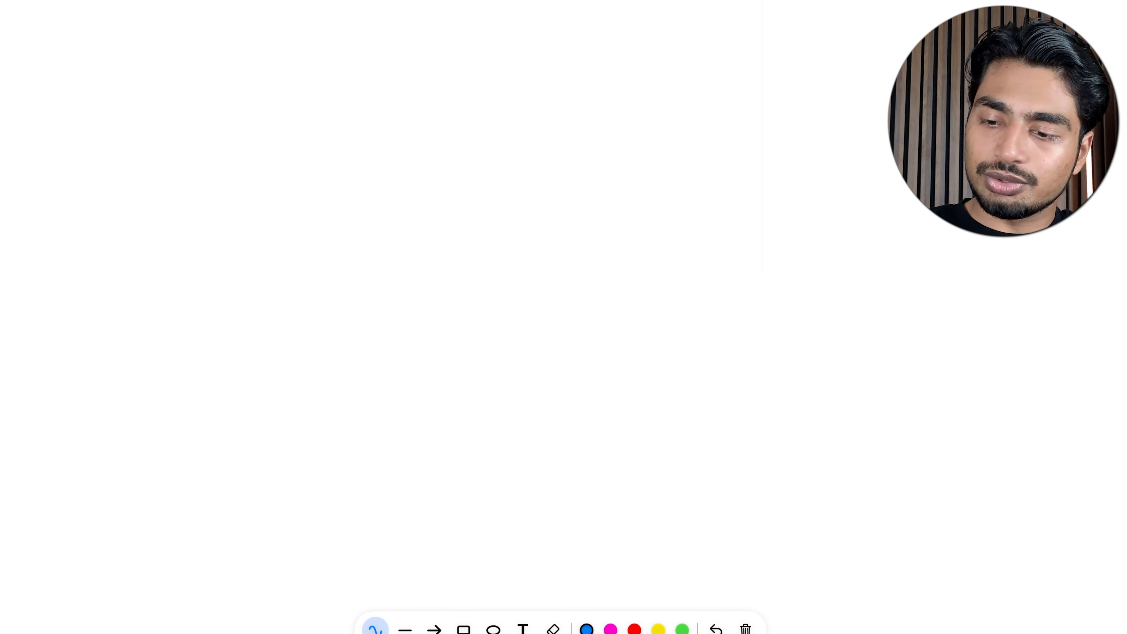
Handwrite the headings "Subject" and "Body" in blue on the blank whiteboard, one above the other
{"action": "left_click_drag", "start_coordinate": [342, 32], "coordinate": [307, 100]}
{"action": "left_click_drag", "start_coordinate": [356, 66], "coordinate": [384, 65]}
{"action": "mouse_move", "coordinate": [404, 13]}
{"action": "left_mouse_down"}
{"action": "mouse_move", "coordinate": [398, 66]}
{"action": "mouse_move", "coordinate": [422, 71]}
{"action": "left_mouse_up"}
{"action": "left_click_drag", "start_coordinate": [439, 31], "coordinate": [443, 42]}
{"action": "left_click_drag", "start_coordinate": [457, 69], "coordinate": [484, 78]}
{"action": "left_click_drag", "start_coordinate": [506, 52], "coordinate": [530, 55]}
{"action": "mouse_move", "coordinate": [551, 18]}
{"action": "left_mouse_down"}
{"action": "mouse_move", "coordinate": [542, 80]}
{"action": "mouse_move", "coordinate": [576, 68]}
{"action": "left_mouse_up"}
{"action": "mouse_move", "coordinate": [316, 375]}
{"action": "left_mouse_down"}
{"action": "mouse_move", "coordinate": [313, 319]}
{"action": "mouse_move", "coordinate": [396, 337]}
{"action": "left_mouse_up"}
{"action": "left_click_drag", "start_coordinate": [415, 284], "coordinate": [402, 342]}
{"action": "left_click_drag", "start_coordinate": [439, 336], "coordinate": [463, 373]}
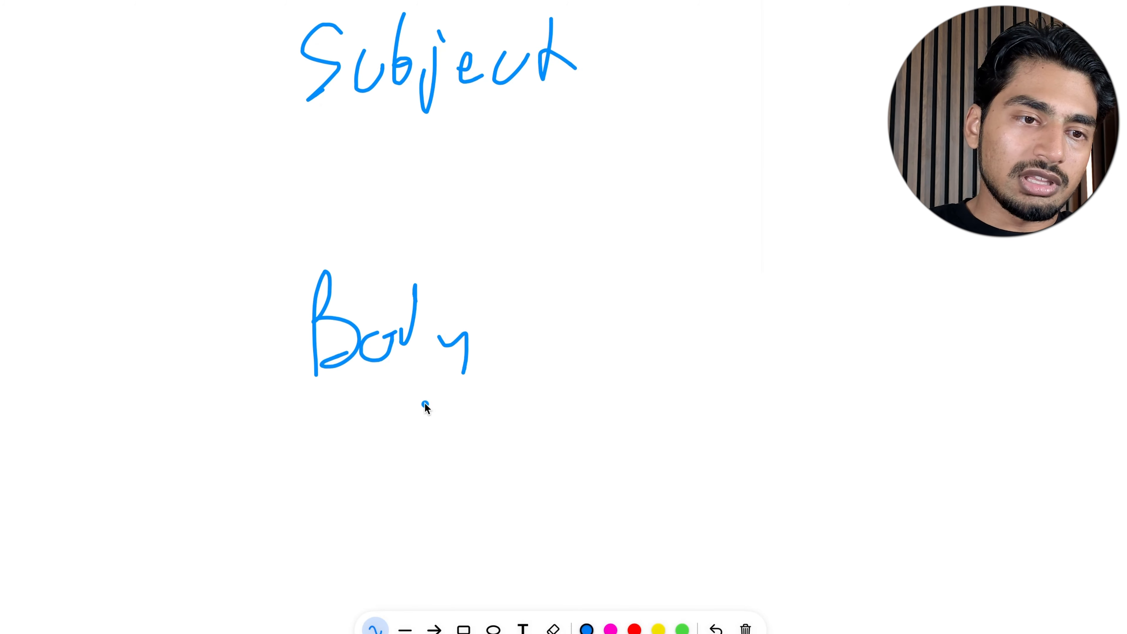
Draw four strokes under the "Body" heading to represent lines of email text
{"action": "left_click_drag", "start_coordinate": [322, 446], "coordinate": [487, 405]}
{"action": "left_click_drag", "start_coordinate": [333, 498], "coordinate": [444, 464]}
{"action": "left_click_drag", "start_coordinate": [364, 516], "coordinate": [443, 529]}
{"action": "left_click_drag", "start_coordinate": [400, 575], "coordinate": [474, 554]}
Write the numbers 1, 2 and 3 under "Subject" and draw a line beside each for a subject option
{"action": "mouse_move", "coordinate": [331, 151]}
{"action": "left_mouse_down"}
{"action": "mouse_move", "coordinate": [355, 180]}
{"action": "mouse_move", "coordinate": [377, 179]}
{"action": "left_mouse_up"}
{"action": "left_click", "coordinate": [394, 167]}
{"action": "left_click_drag", "start_coordinate": [364, 218], "coordinate": [393, 249]}
{"action": "left_click", "coordinate": [400, 249]}
{"action": "left_click_drag", "start_coordinate": [574, 129], "coordinate": [603, 179]}
{"action": "left_click", "coordinate": [634, 174]}
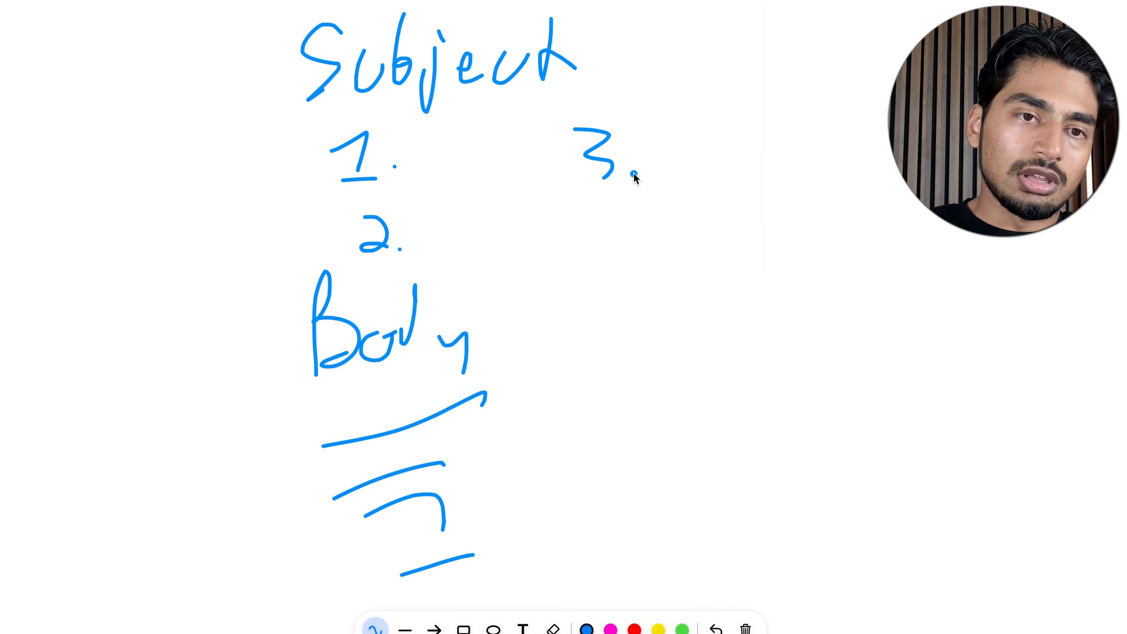
{"action": "left_click_drag", "start_coordinate": [679, 176], "coordinate": [808, 141]}
{"action": "left_click_drag", "start_coordinate": [438, 178], "coordinate": [530, 174]}
{"action": "left_click_drag", "start_coordinate": [453, 254], "coordinate": [554, 260]}
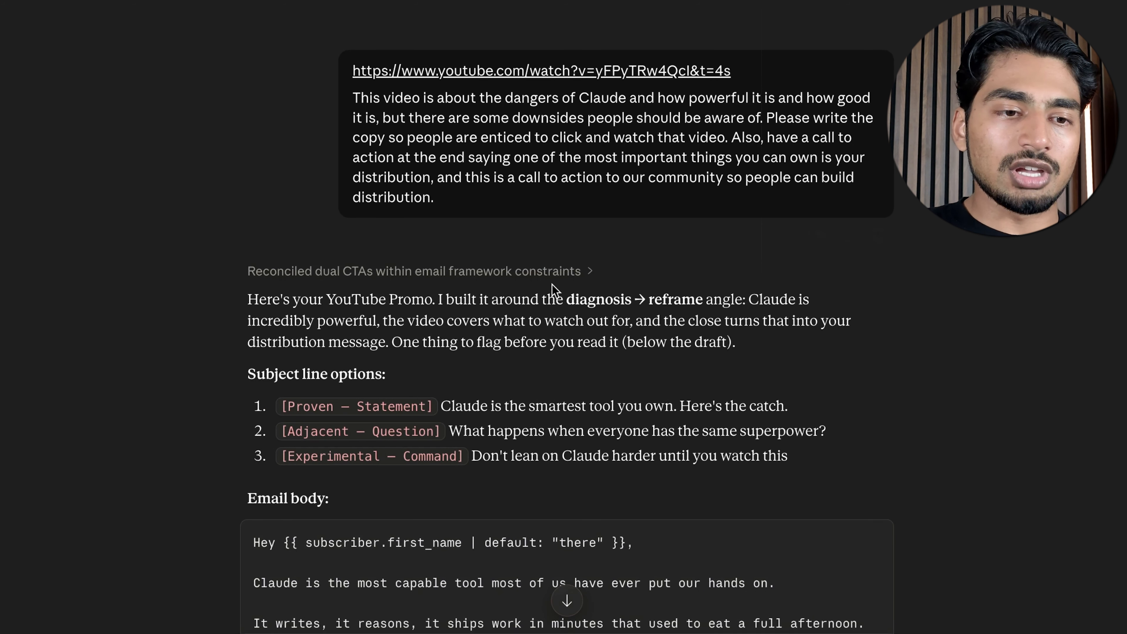
Examine the three subject line options and the email body in Claude's YouTube promo draft
{"action": "scroll", "coordinate": [552, 285], "scroll_direction": "down", "scroll_amount": 5}
{"action": "scroll", "coordinate": [553, 290], "scroll_direction": "down", "scroll_amount": 7}
{"action": "scroll", "coordinate": [553, 290], "scroll_direction": "up", "scroll_amount": 13}
{"action": "scroll", "coordinate": [369, 381], "scroll_direction": "down", "scroll_amount": 3}
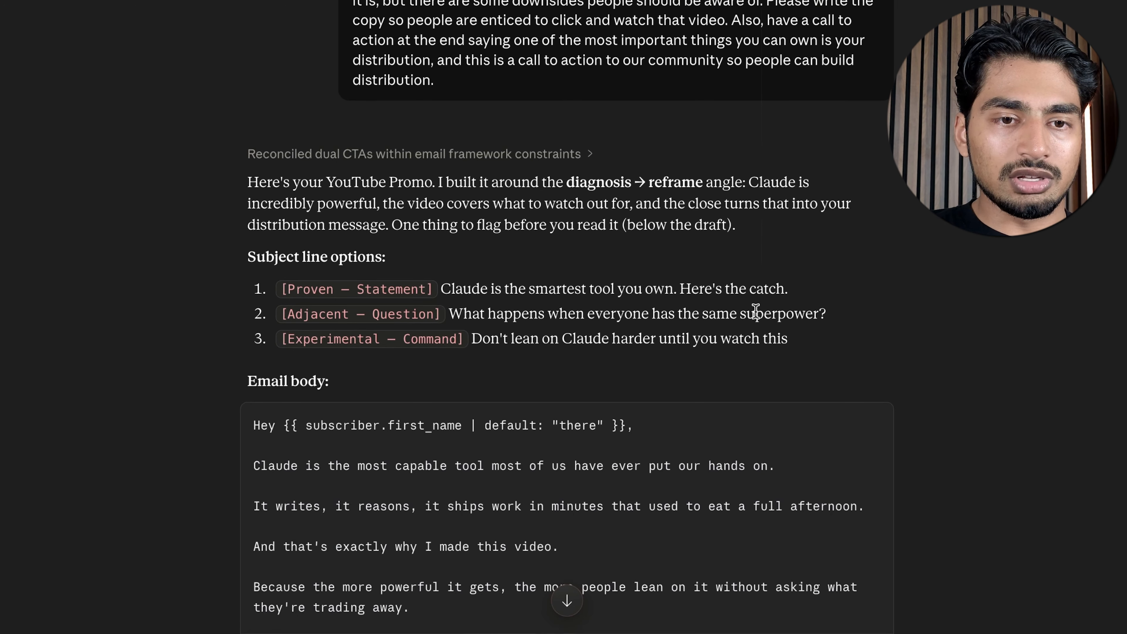
{"action": "scroll", "coordinate": [828, 330], "scroll_direction": "down", "scroll_amount": 1}
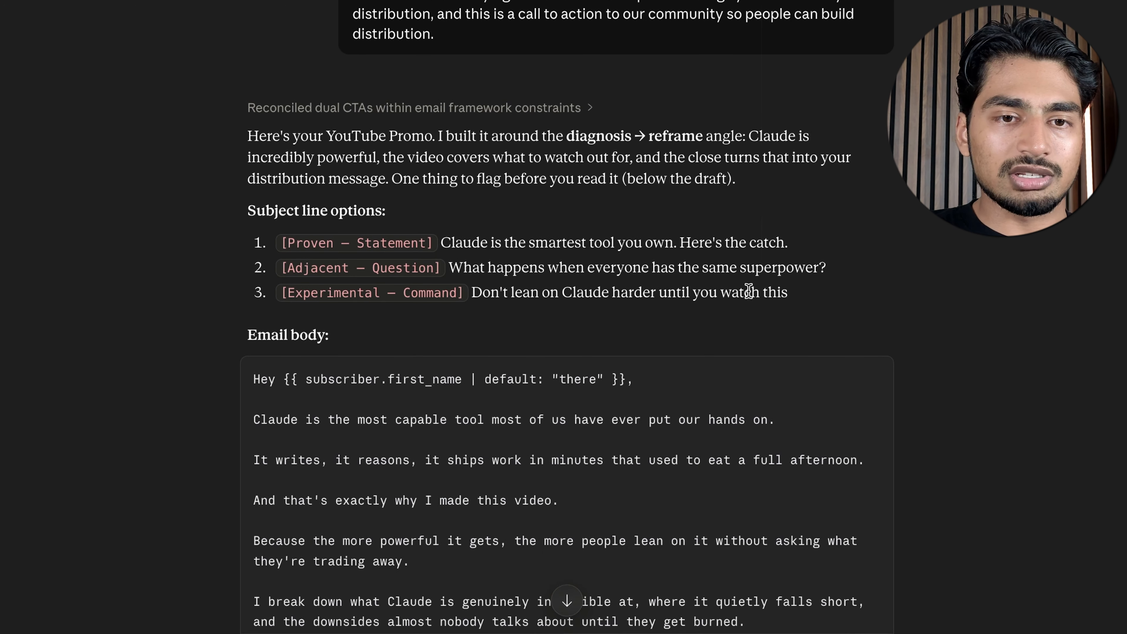
{"action": "scroll", "coordinate": [772, 312], "scroll_direction": "down", "scroll_amount": 5}
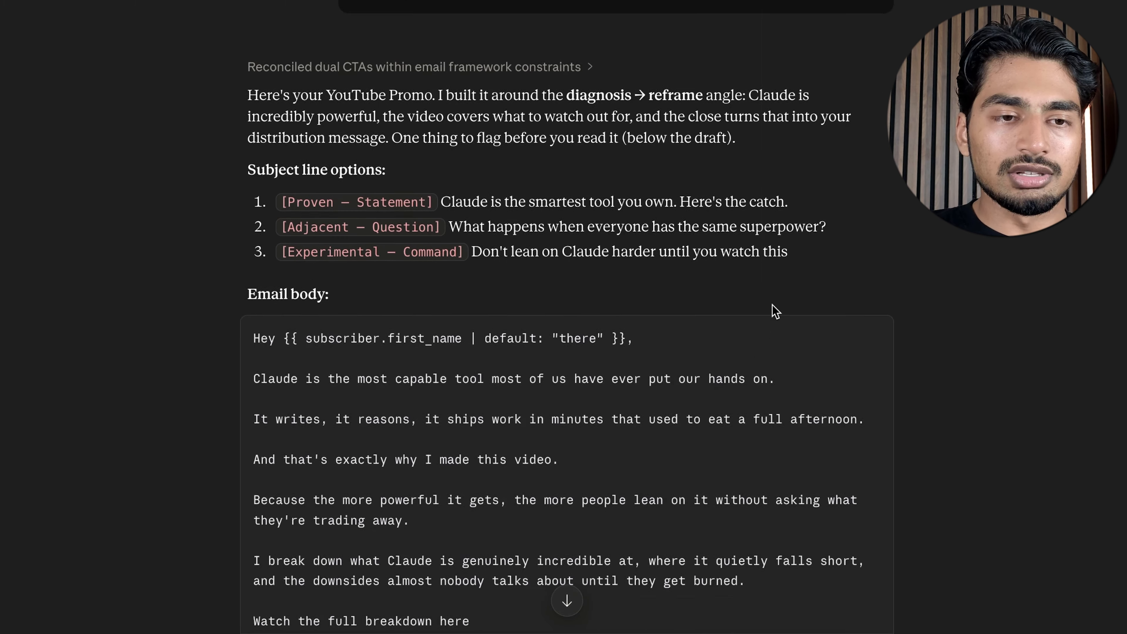
{"action": "scroll", "coordinate": [772, 305], "scroll_direction": "down", "scroll_amount": 2}
{"action": "scroll", "coordinate": [772, 305], "scroll_direction": "up", "scroll_amount": 1}
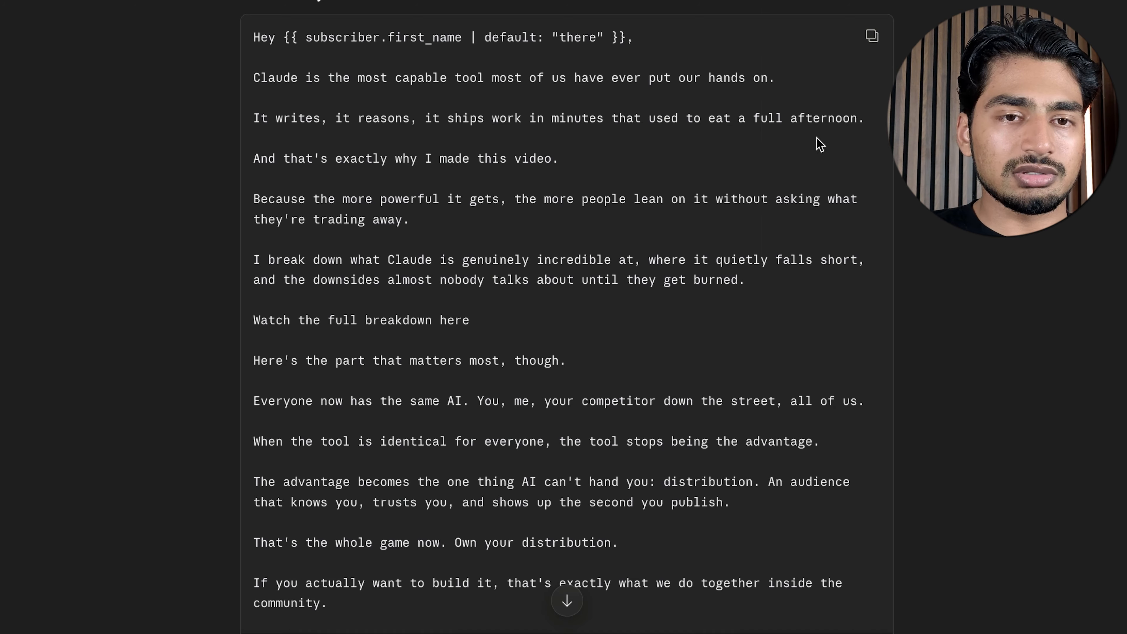
{"action": "scroll", "coordinate": [556, 166], "scroll_direction": "down", "scroll_amount": 15}
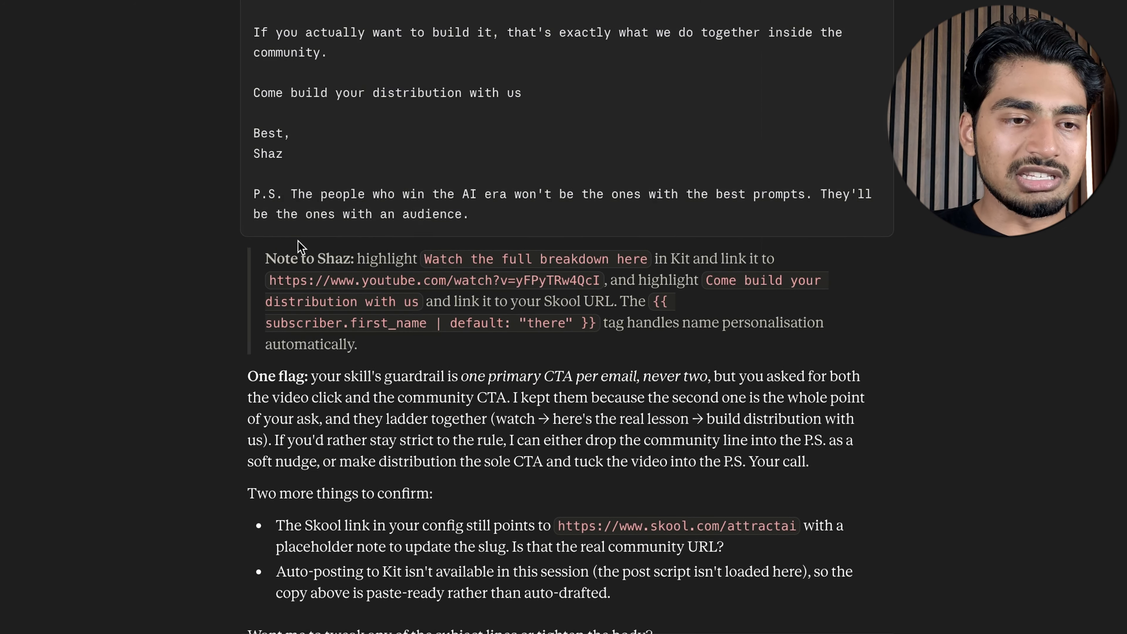
Review Claude's notes on the call-to-action rule, Skool link and Kit auto-posting, and reread the email body
{"action": "left_click_drag", "start_coordinate": [665, 497], "coordinate": [242, 239]}
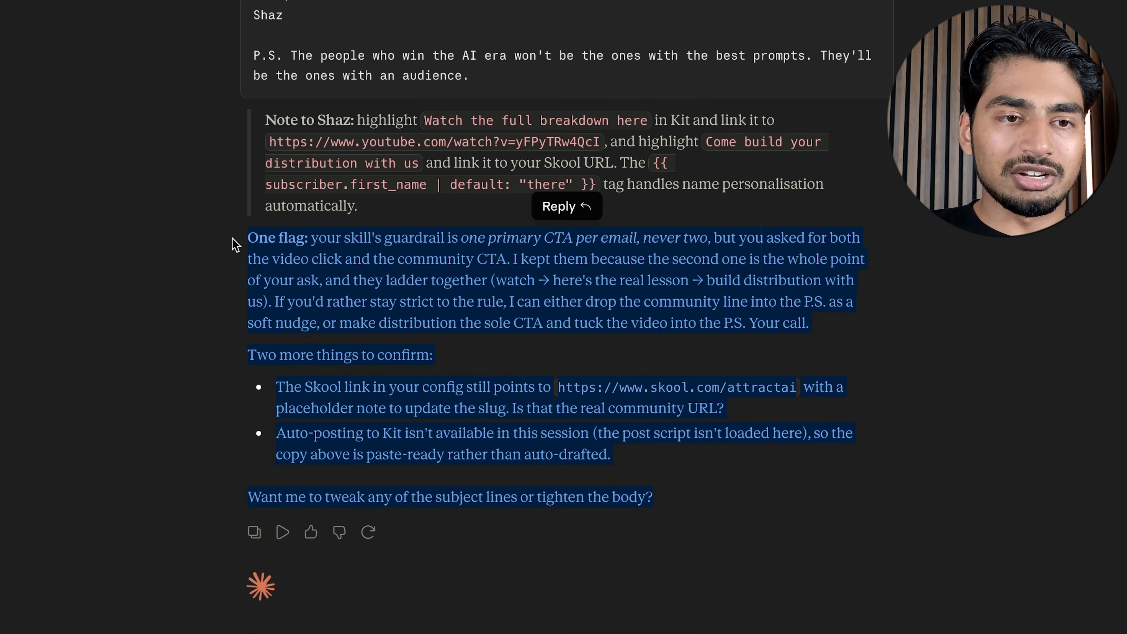
{"action": "left_click", "coordinate": [383, 320]}
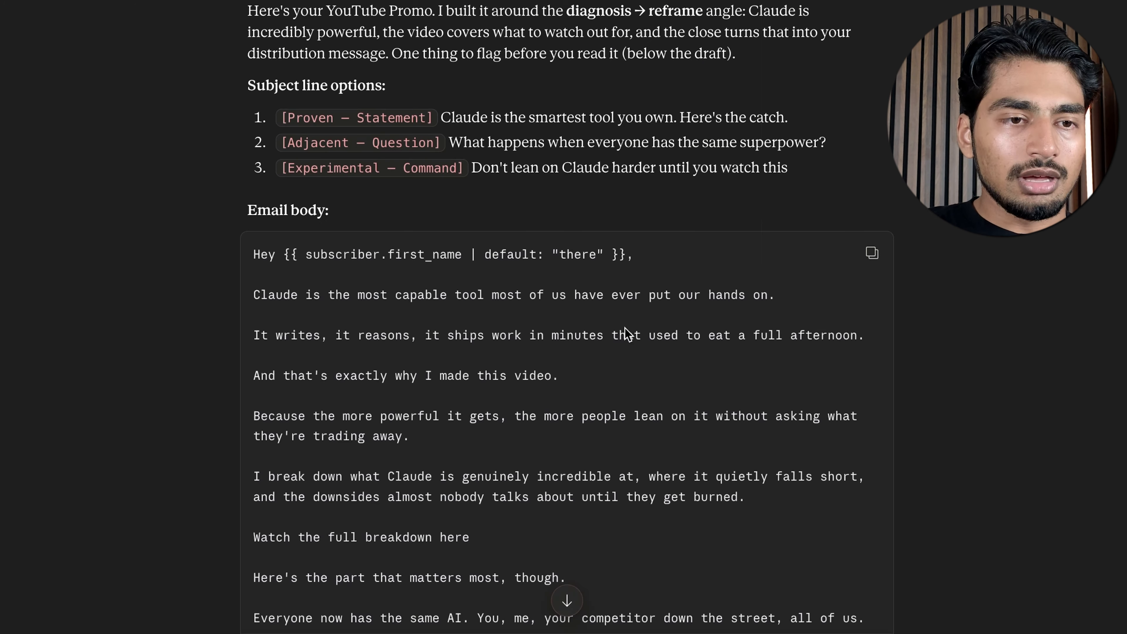
{"action": "scroll", "coordinate": [626, 328], "scroll_direction": "down", "scroll_amount": 7}
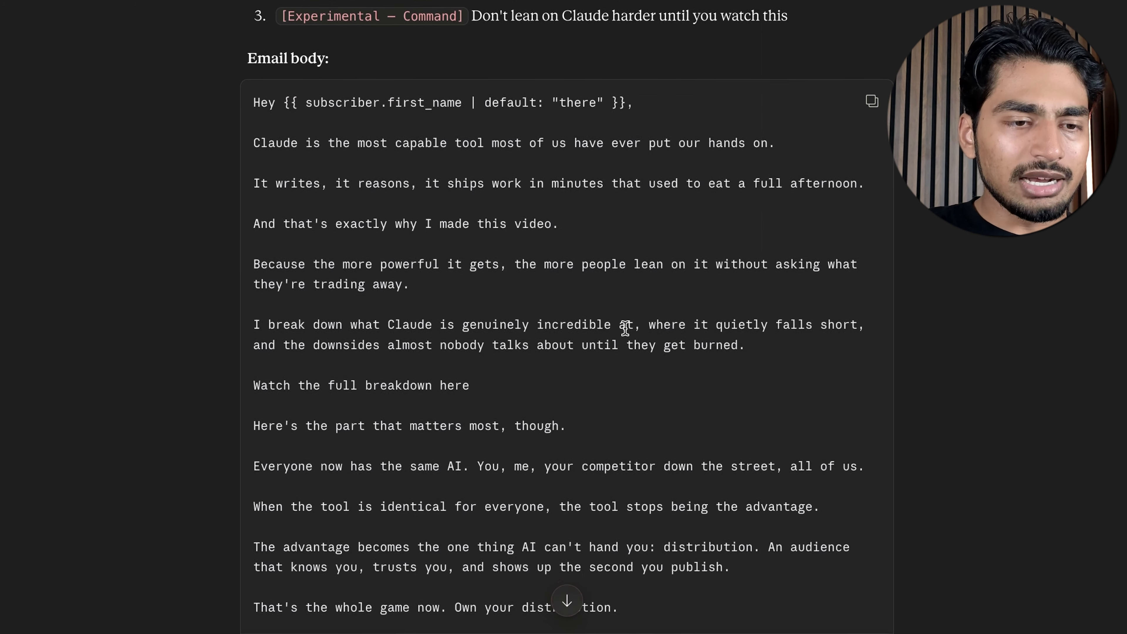
{"action": "scroll", "coordinate": [625, 328], "scroll_direction": "up", "scroll_amount": 1}
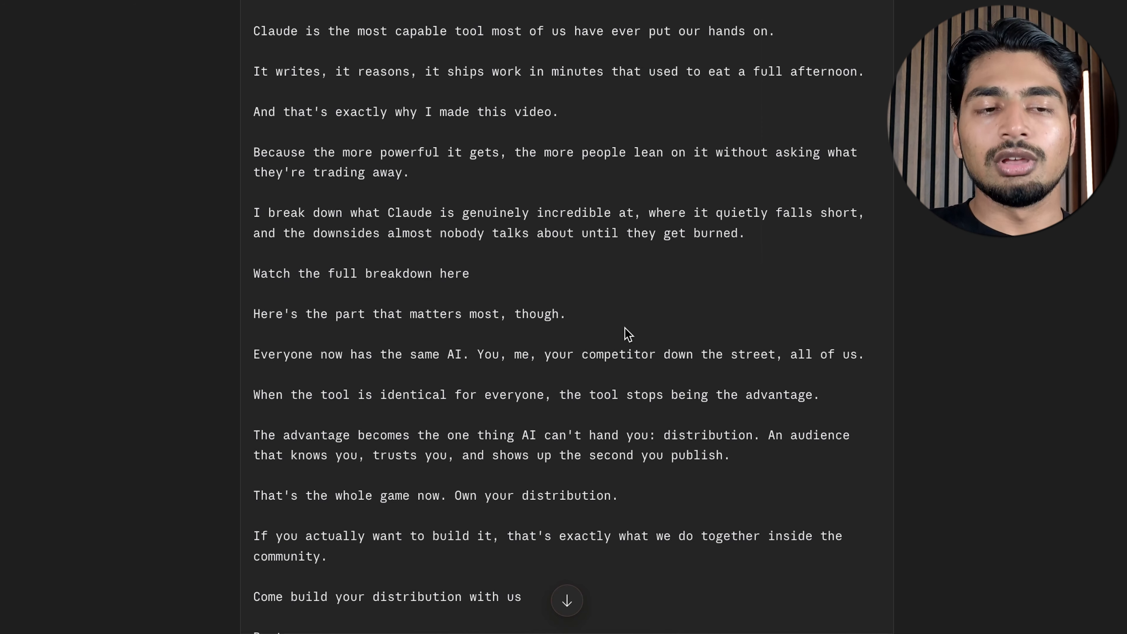
{"action": "scroll", "coordinate": [628, 334], "scroll_direction": "down", "scroll_amount": 1}
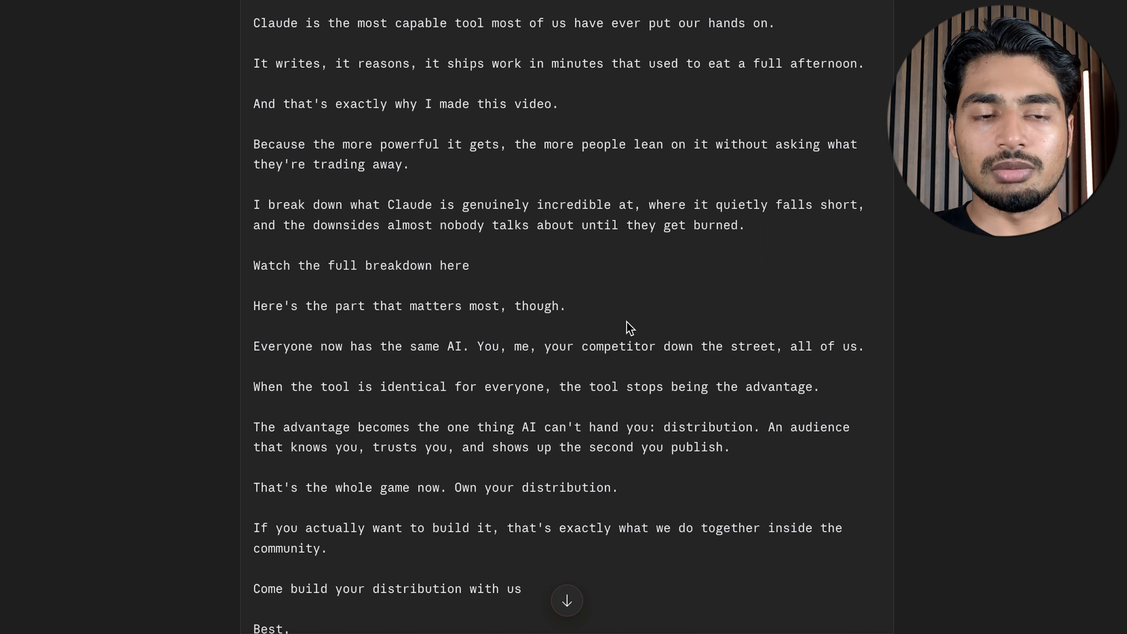
Review the additional FOMO subject lines and highlight option 5, "The downside of Claude nobody's talking about."
{"action": "scroll", "coordinate": [630, 329], "scroll_direction": "down", "scroll_amount": 15}
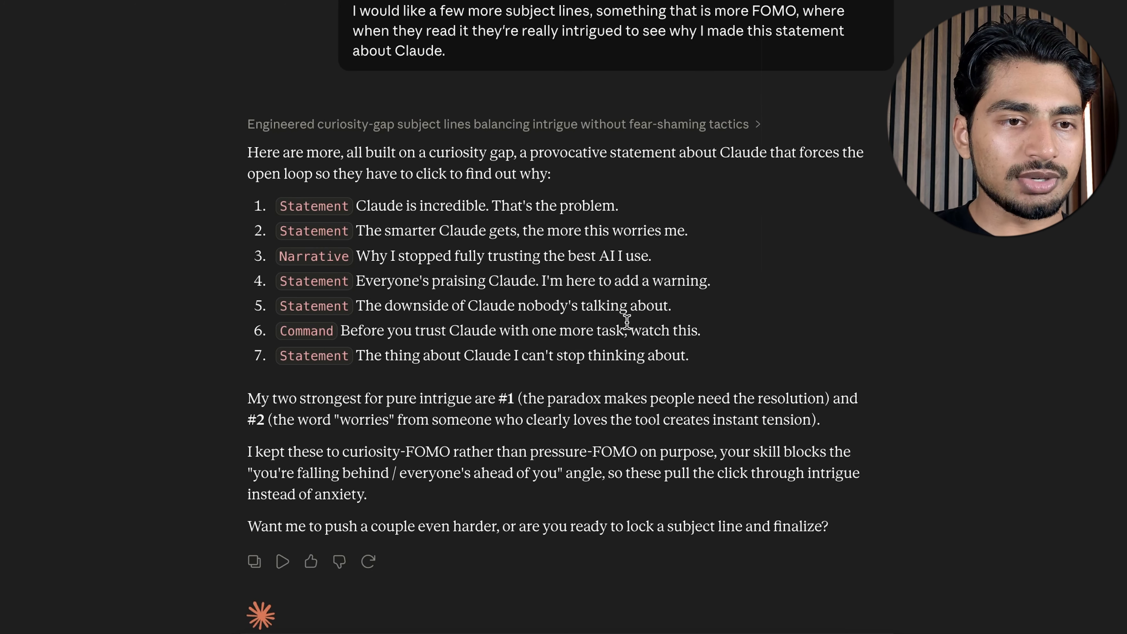
{"action": "left_click_drag", "start_coordinate": [357, 305], "coordinate": [764, 317]}
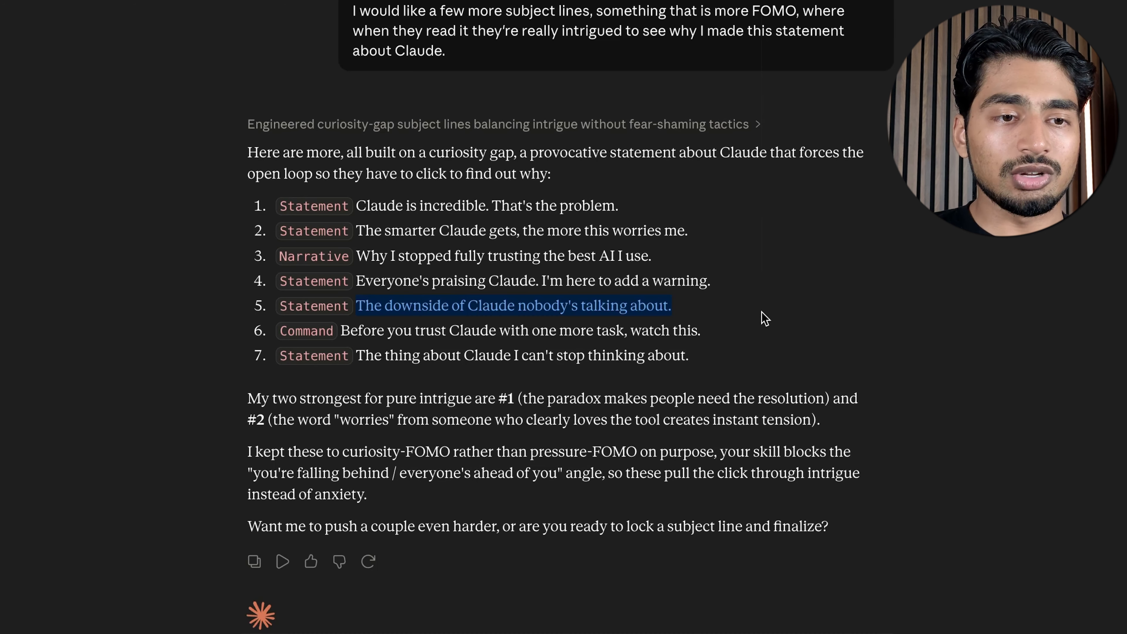
{"action": "left_click", "coordinate": [765, 317]}
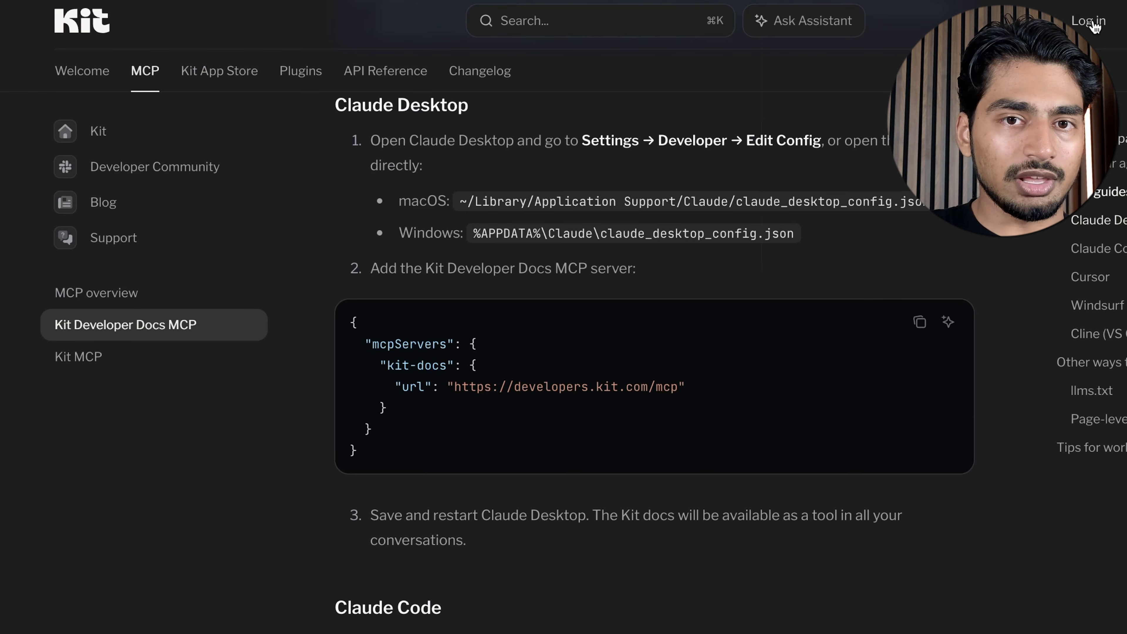
Switch to Kit, log in to the account and open the Send options
{"action": "left_click", "coordinate": [1089, 21]}
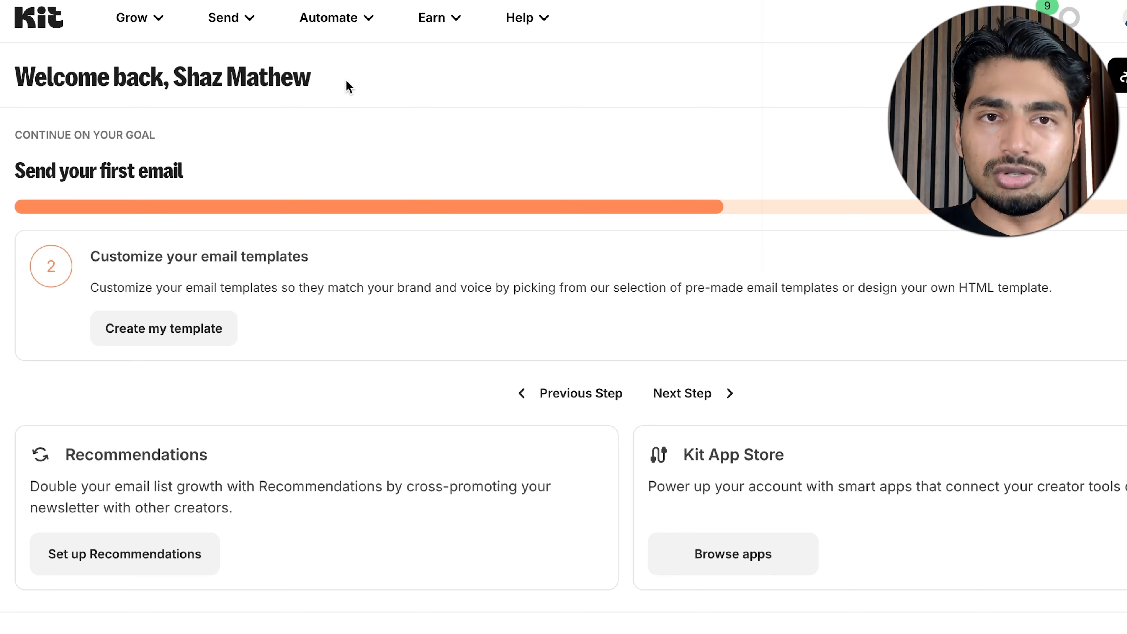
{"action": "left_click", "coordinate": [247, 24]}
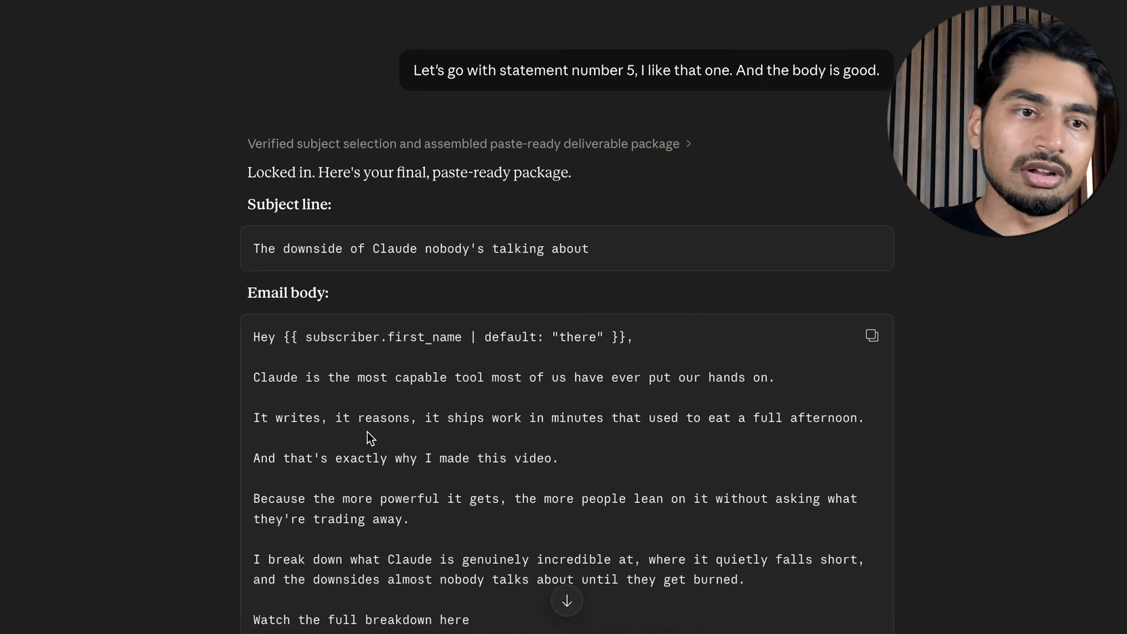
Review Claude's final email package and its Kit reply, and always allow Create Broadcast from Kit.com
{"action": "scroll", "coordinate": [367, 433], "scroll_direction": "down", "scroll_amount": 15}
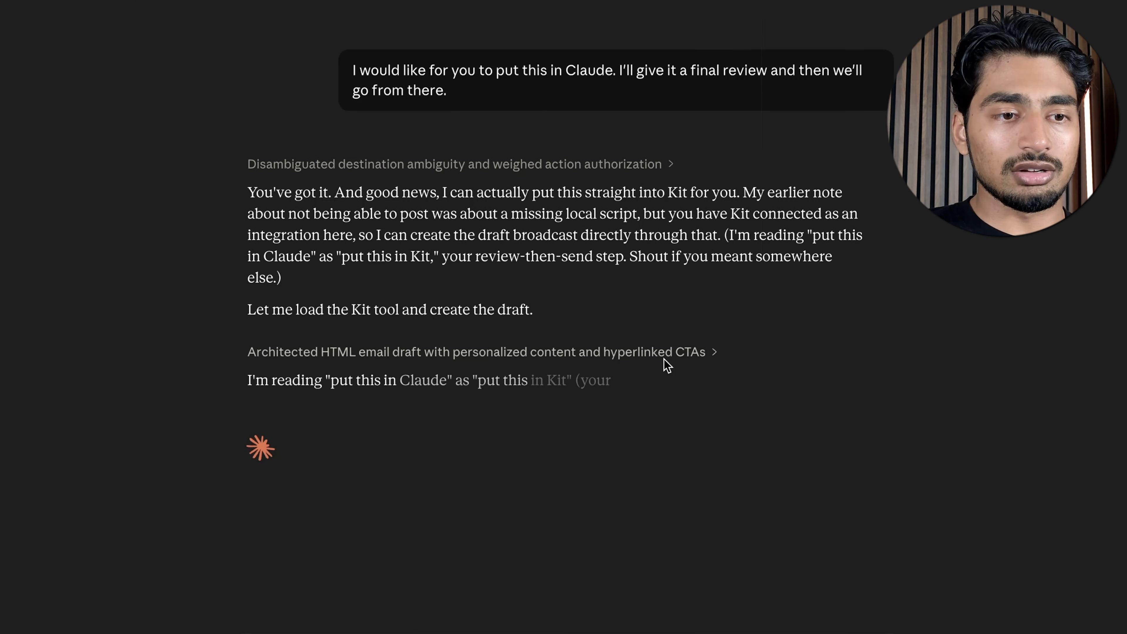
{"action": "double_click", "coordinate": [571, 70]}
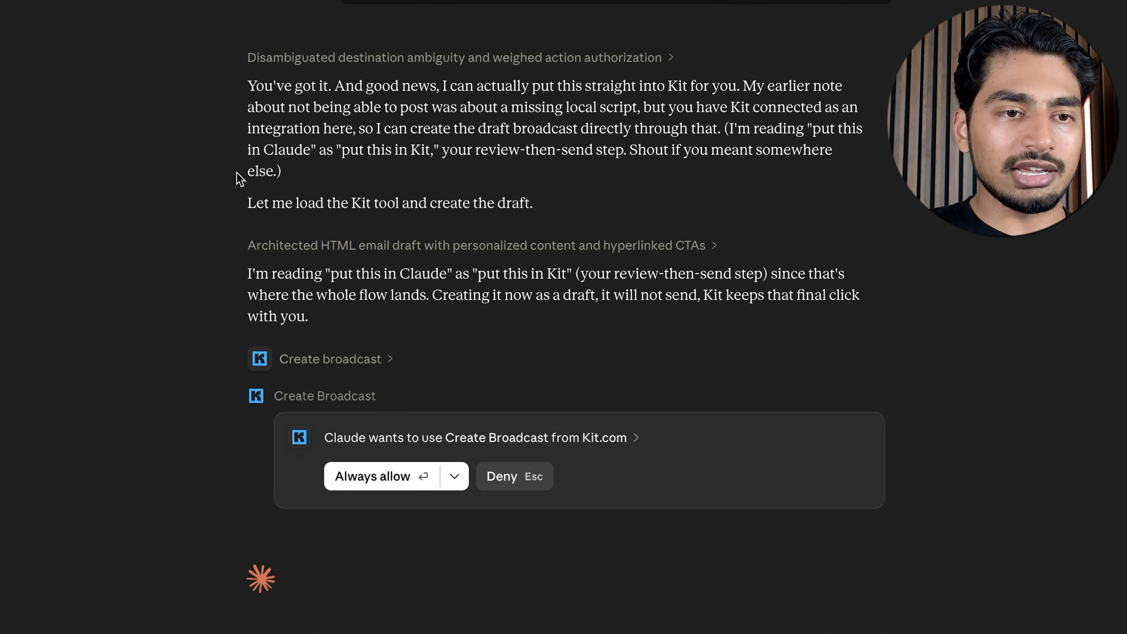
{"action": "left_click_drag", "start_coordinate": [244, 201], "coordinate": [591, 208]}
{"action": "left_click", "coordinate": [493, 192]}
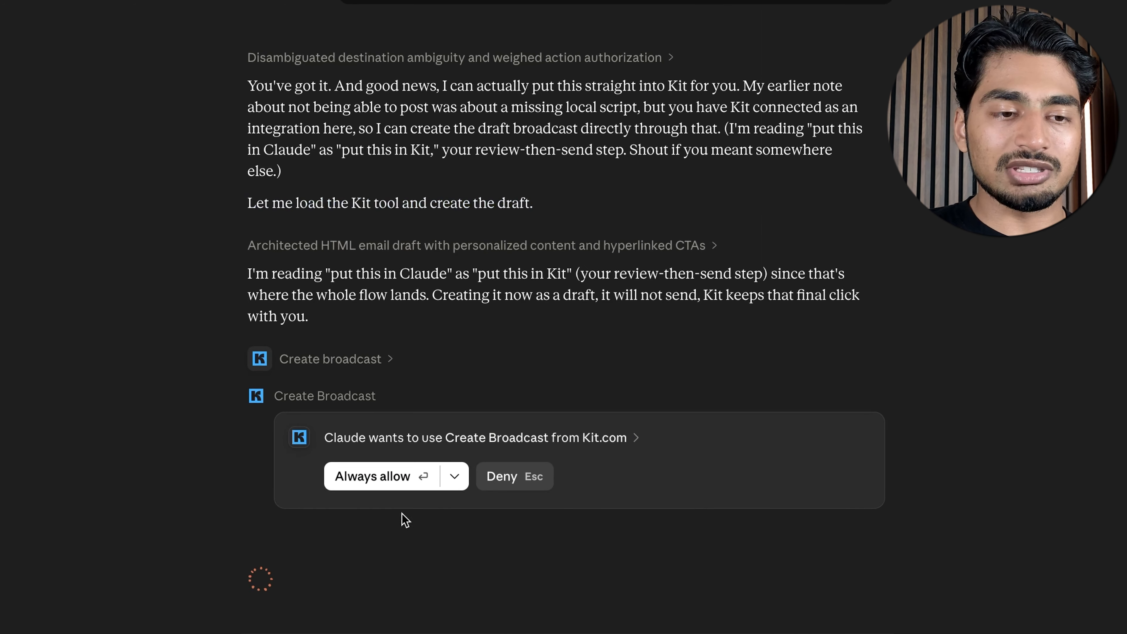
{"action": "left_click", "coordinate": [404, 484]}
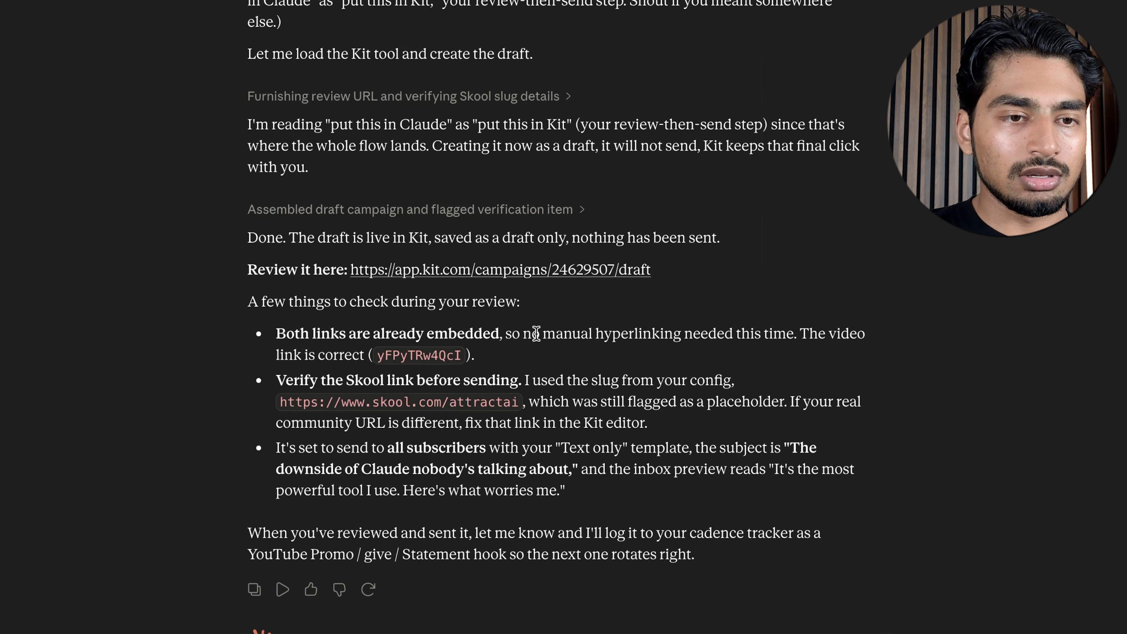
Open the draft campaign link from Claude's reply in Kit and review its subject line, preview text and body
{"action": "left_click", "coordinate": [508, 270]}
{"action": "left_click", "coordinate": [699, 396]}
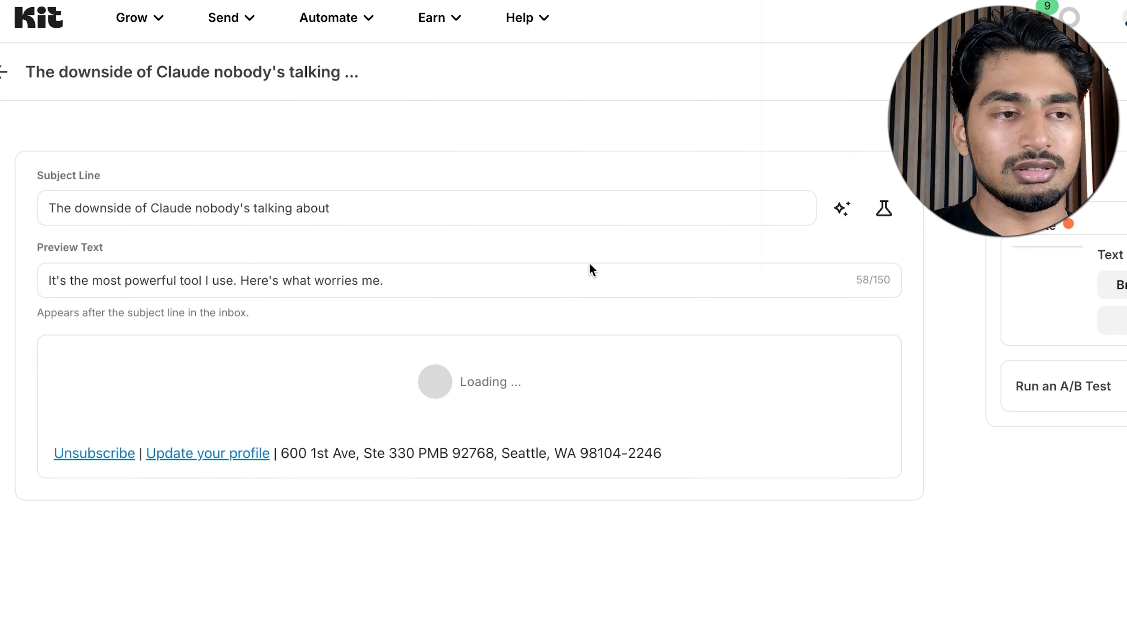
{"action": "scroll", "coordinate": [589, 262], "scroll_direction": "down", "scroll_amount": 5}
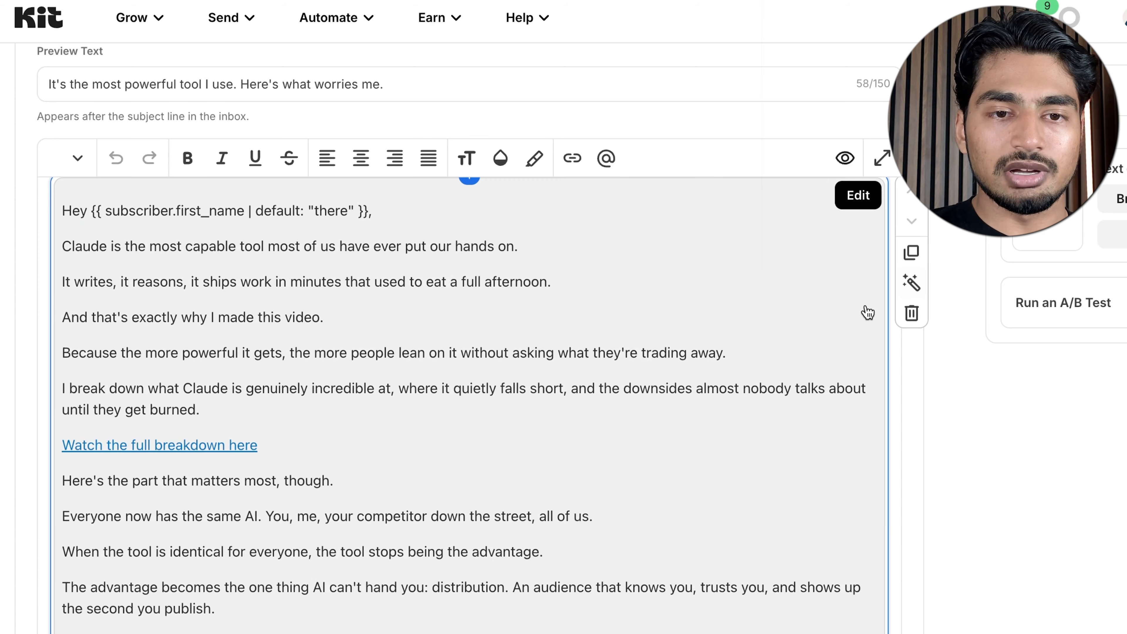
Convert the draft's email body block into directly editable text and compare the draft with Claude's review notes
{"action": "left_click", "coordinate": [913, 287]}
{"action": "scroll", "coordinate": [593, 324], "scroll_direction": "down", "scroll_amount": 2}
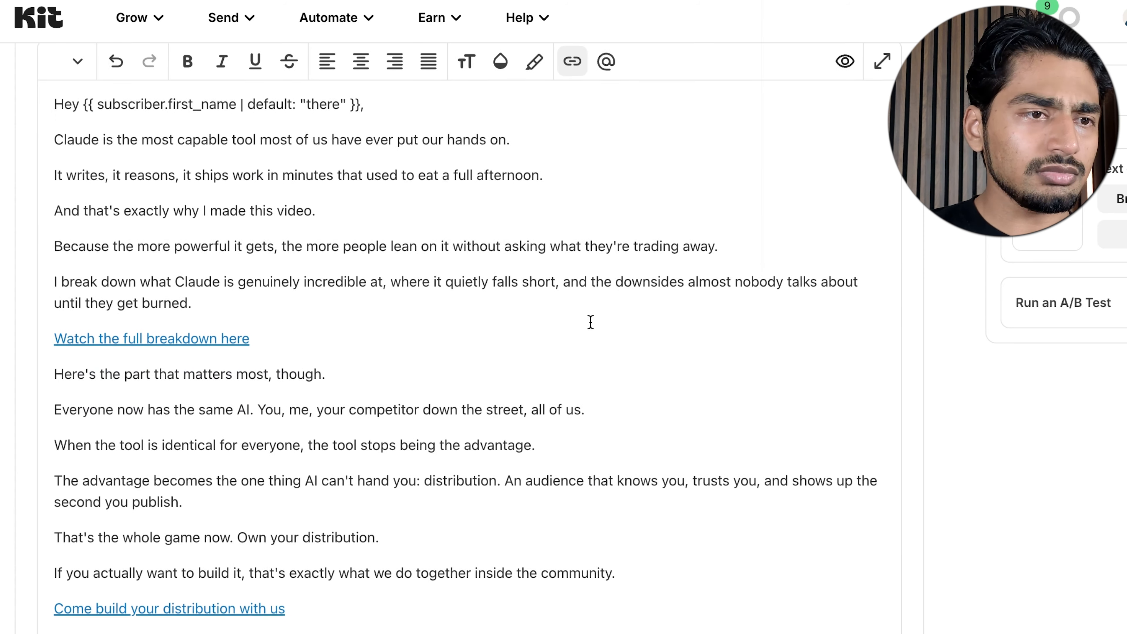
{"action": "scroll", "coordinate": [590, 322], "scroll_direction": "up", "scroll_amount": 1}
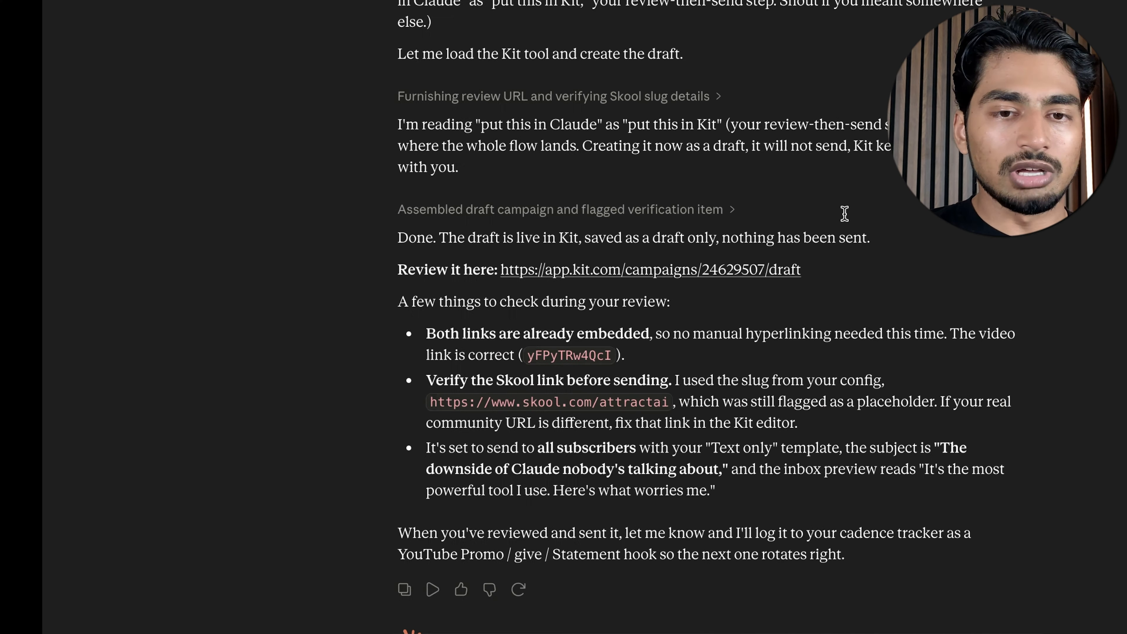
{"action": "scroll", "coordinate": [845, 213], "scroll_direction": "up", "scroll_amount": 15}
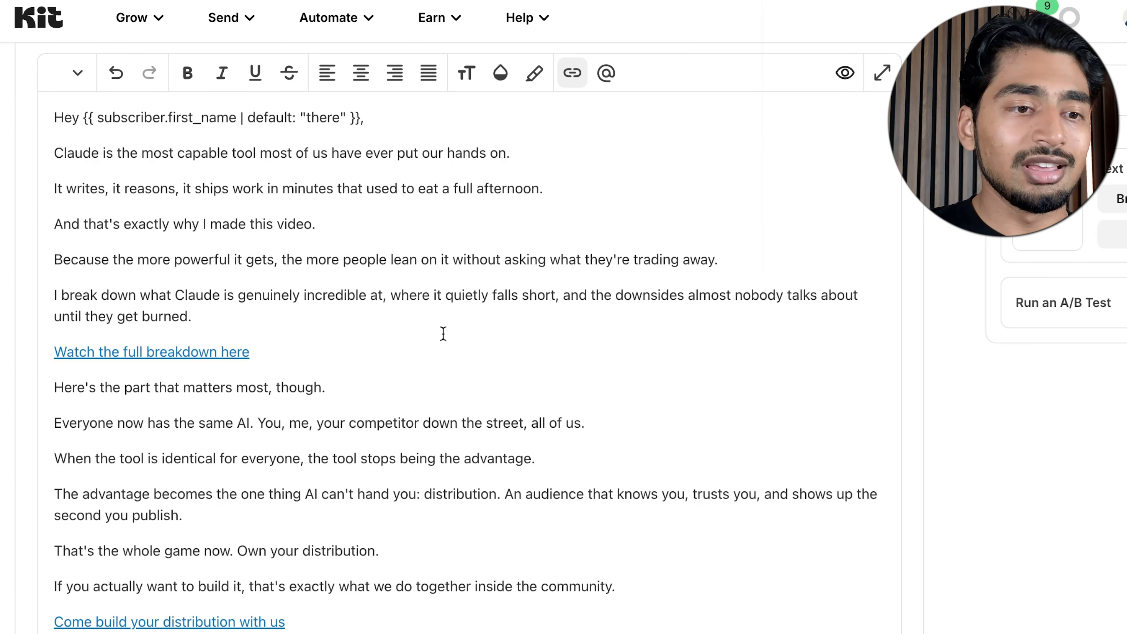
Try to check the destination of the "Watch the full breakdown here" link in the email body
{"action": "left_click", "coordinate": [253, 354]}
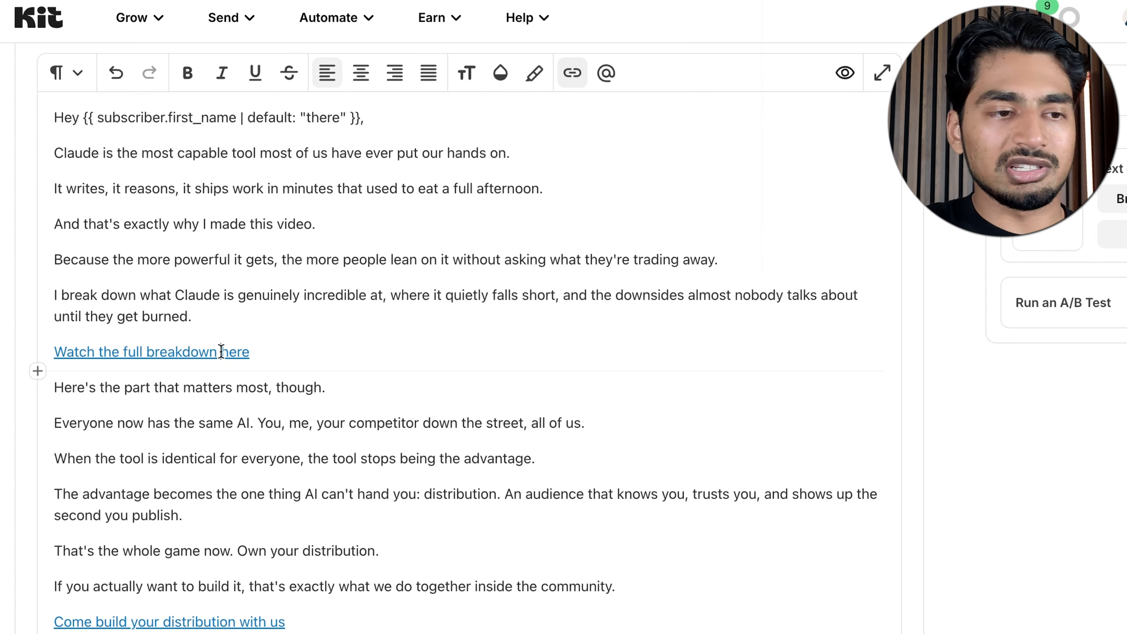
{"action": "right_click", "coordinate": [208, 353]}
{"action": "left_click", "coordinate": [295, 187]}
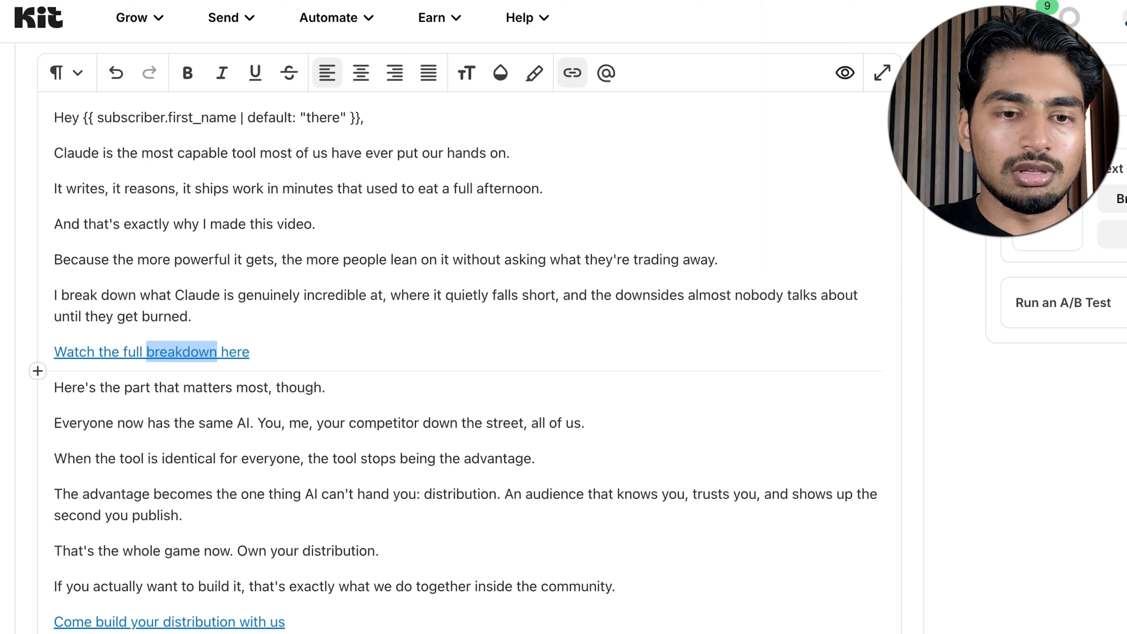
{"action": "left_click", "coordinate": [247, 482]}
{"action": "scroll", "coordinate": [247, 482], "scroll_direction": "down", "scroll_amount": 1}
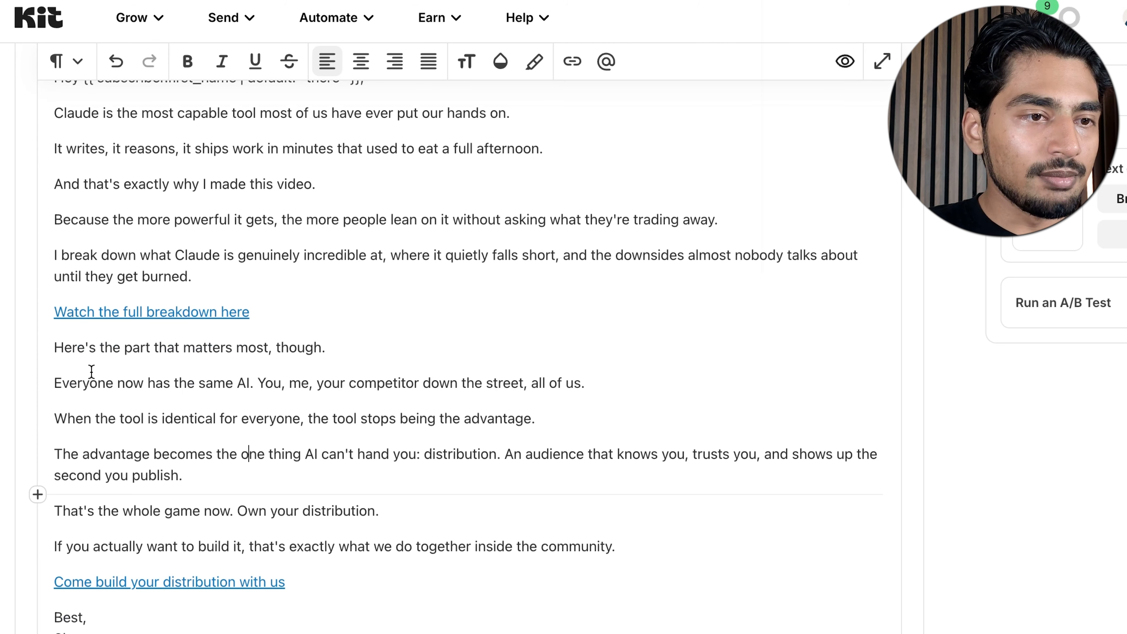
{"action": "scroll", "coordinate": [93, 375], "scroll_direction": "down", "scroll_amount": 1}
{"action": "left_click", "coordinate": [131, 524]}
{"action": "right_click", "coordinate": [131, 527]}
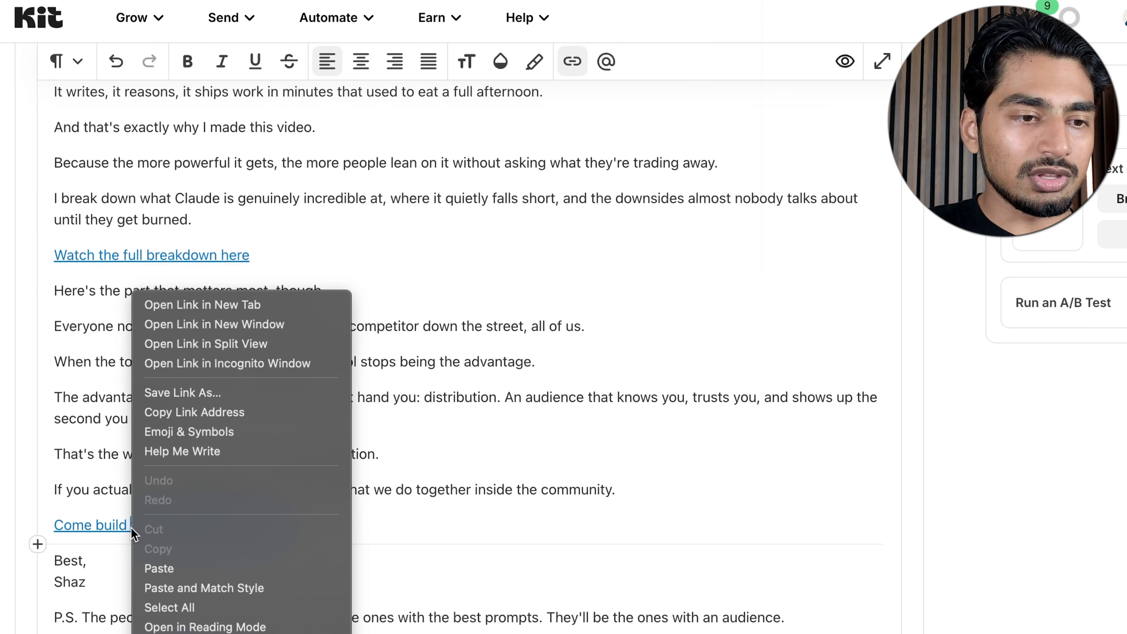
{"action": "left_click", "coordinate": [91, 518]}
{"action": "triple_click", "coordinate": [91, 518]}
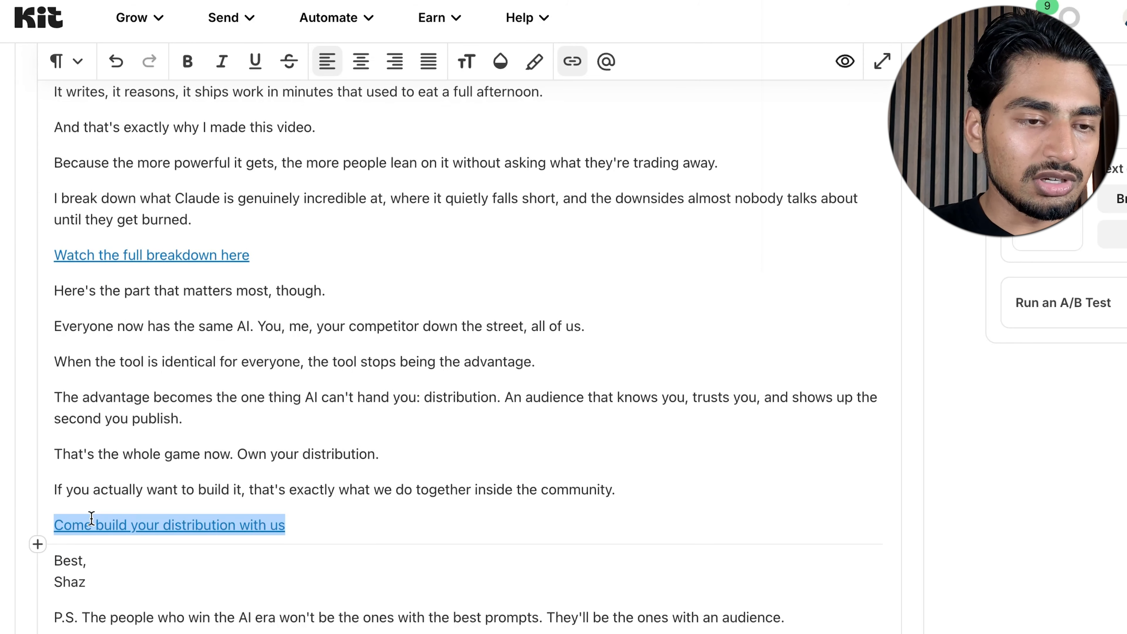
{"action": "left_click", "coordinate": [572, 61]}
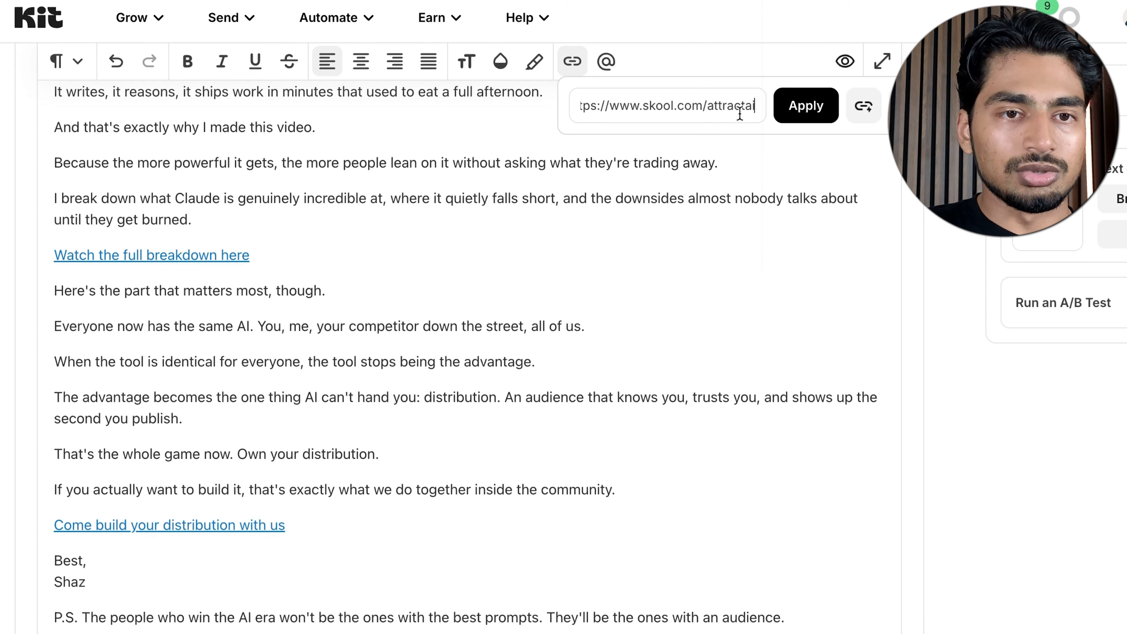
{"action": "key", "text": "BackSpace"}
{"action": "key", "text": "BackSpace"}
{"action": "key", "text": "BackSpace"}
{"action": "key", "text": "BackSpace"}
{"action": "key", "text": "BackSpace"}
{"action": "key", "text": "BackSpace"}
{"action": "key", "text": "BackSpace"}
{"action": "key", "text": "BackSpace"}
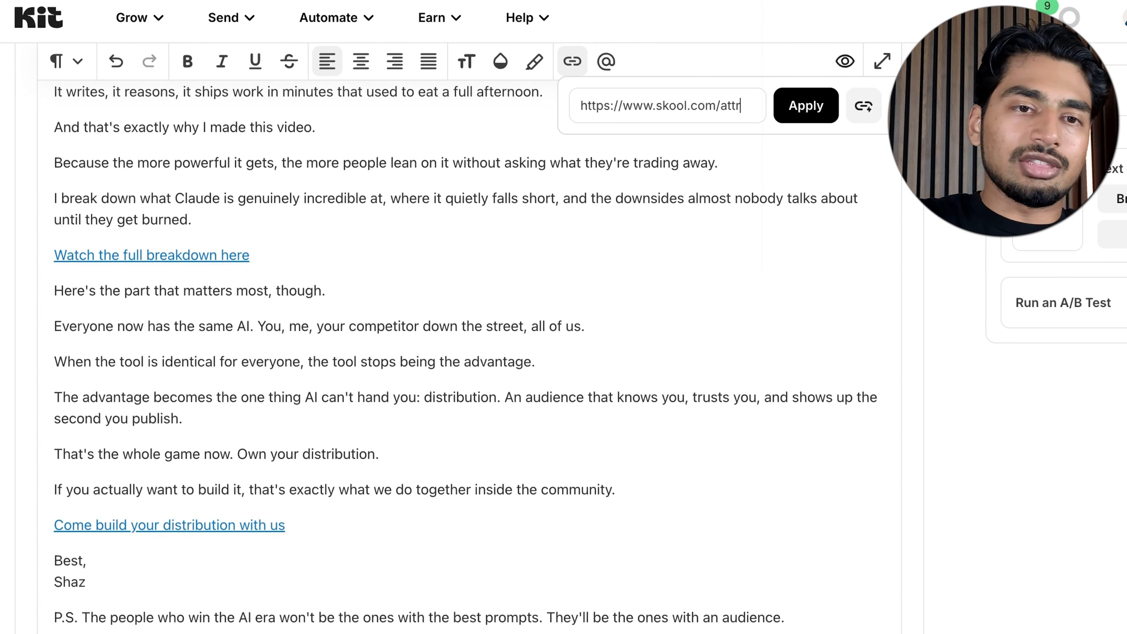
{"action": "type", "text": "mc"}
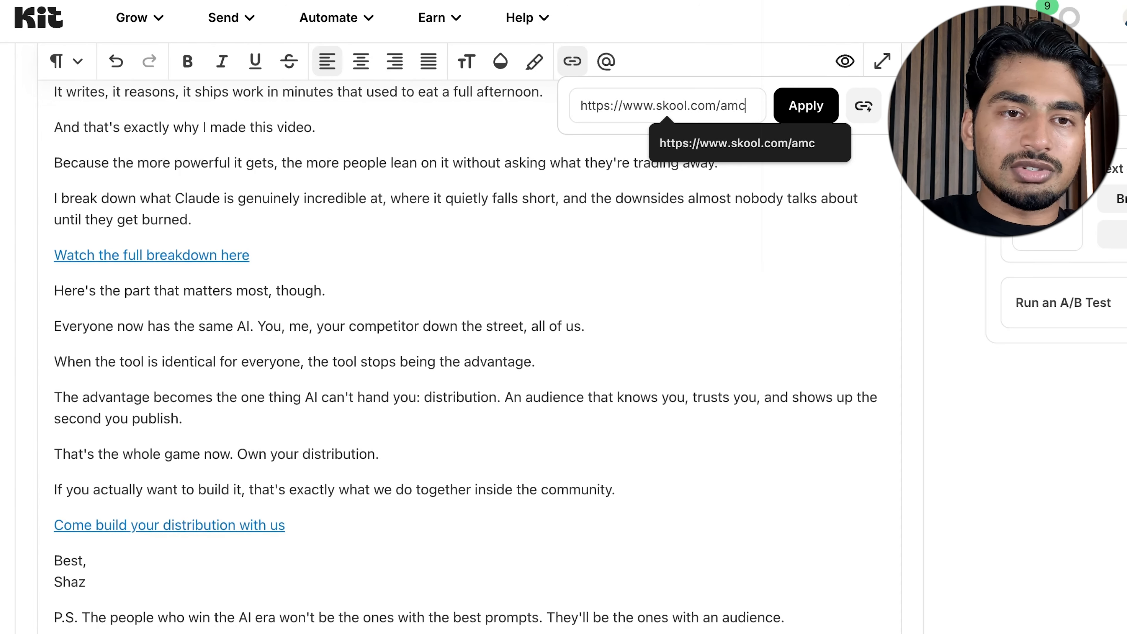
{"action": "left_click", "coordinate": [806, 105]}
Review the draft's body text, the placement of its two links, and its subject line
{"action": "scroll", "coordinate": [492, 384], "scroll_direction": "up", "scroll_amount": 2}
{"action": "scroll", "coordinate": [492, 384], "scroll_direction": "up", "scroll_amount": 1}
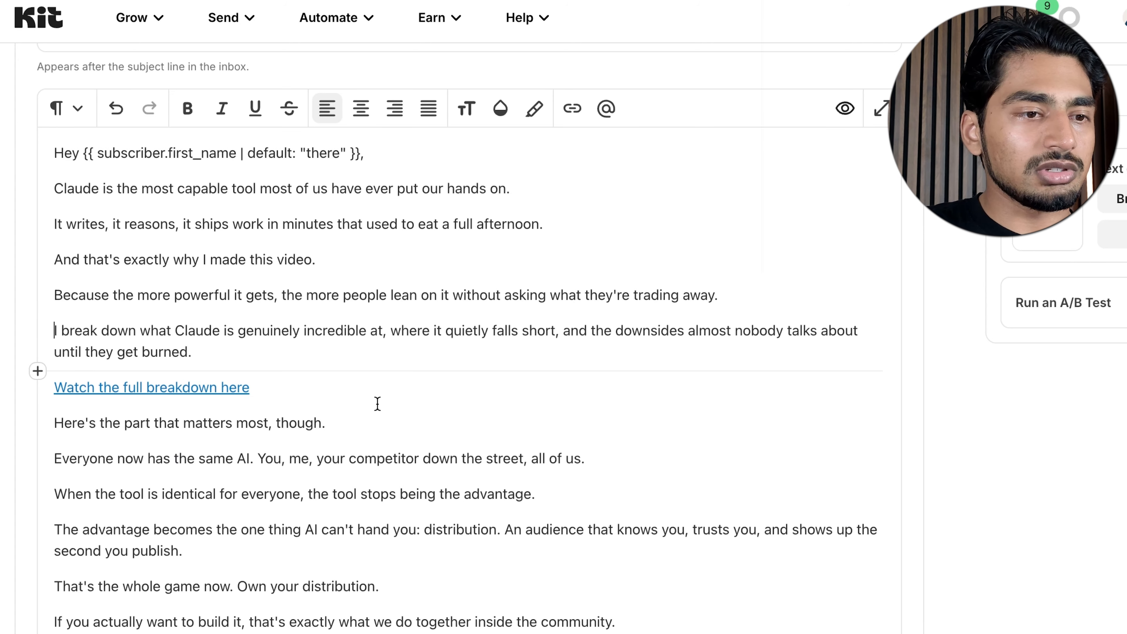
{"action": "scroll", "coordinate": [377, 403], "scroll_direction": "down", "scroll_amount": 2}
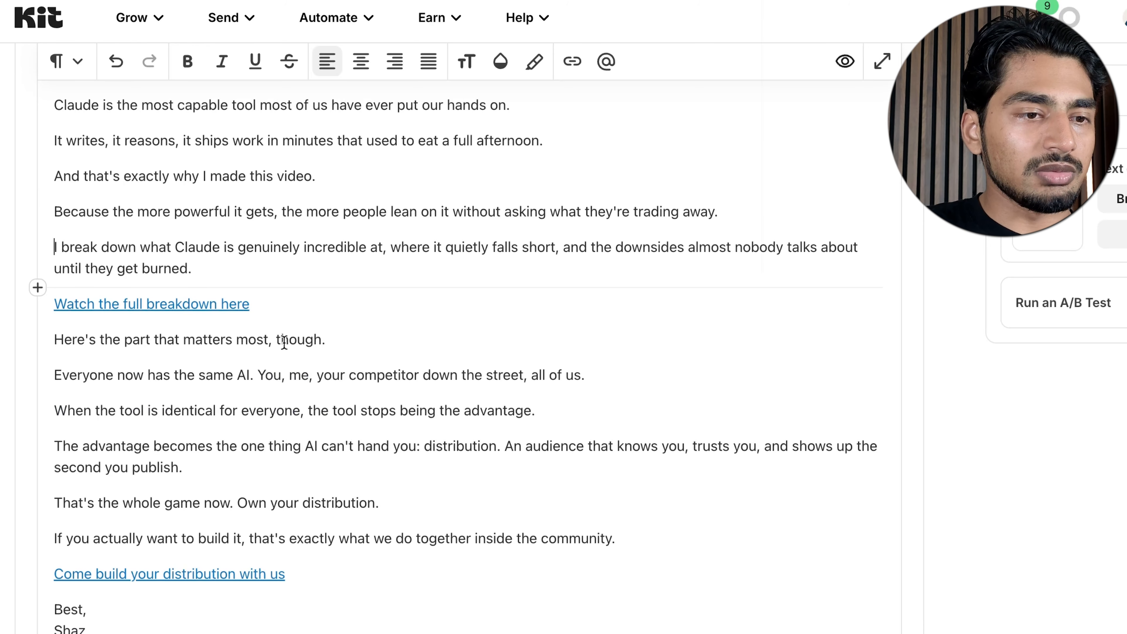
{"action": "triple_click", "coordinate": [84, 341]}
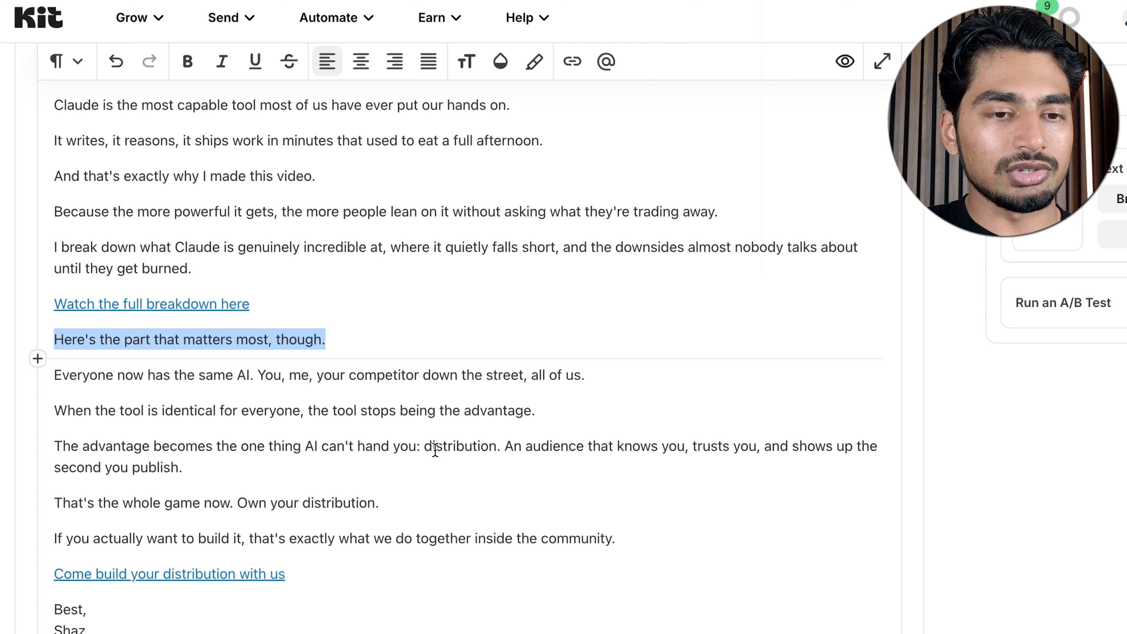
{"action": "left_click", "coordinate": [227, 574]}
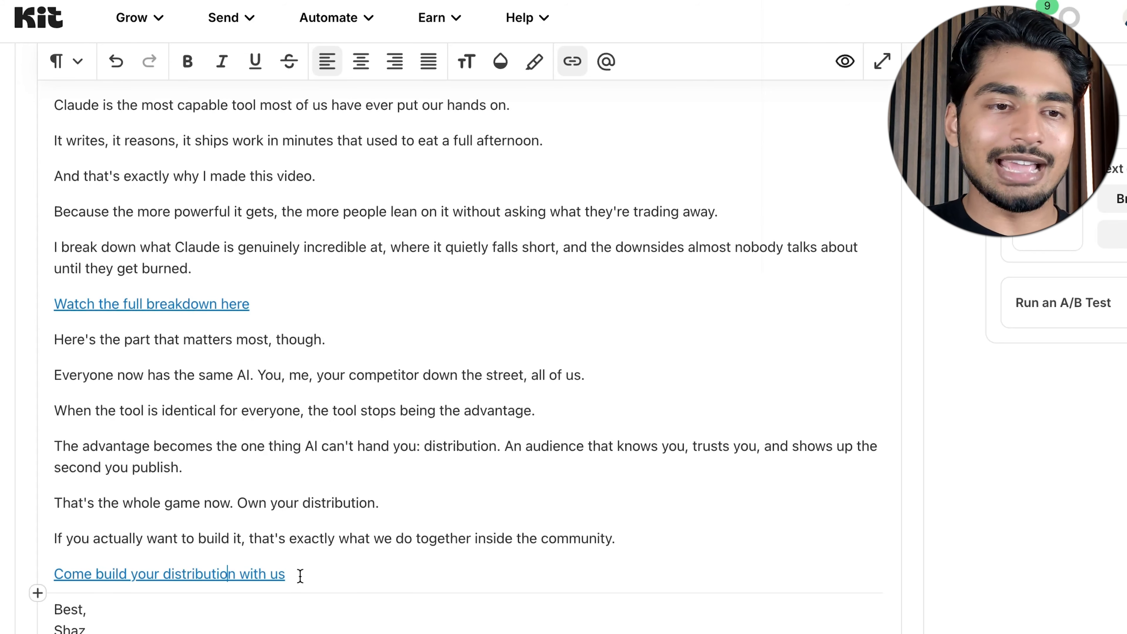
{"action": "scroll", "coordinate": [300, 576], "scroll_direction": "up", "scroll_amount": 10}
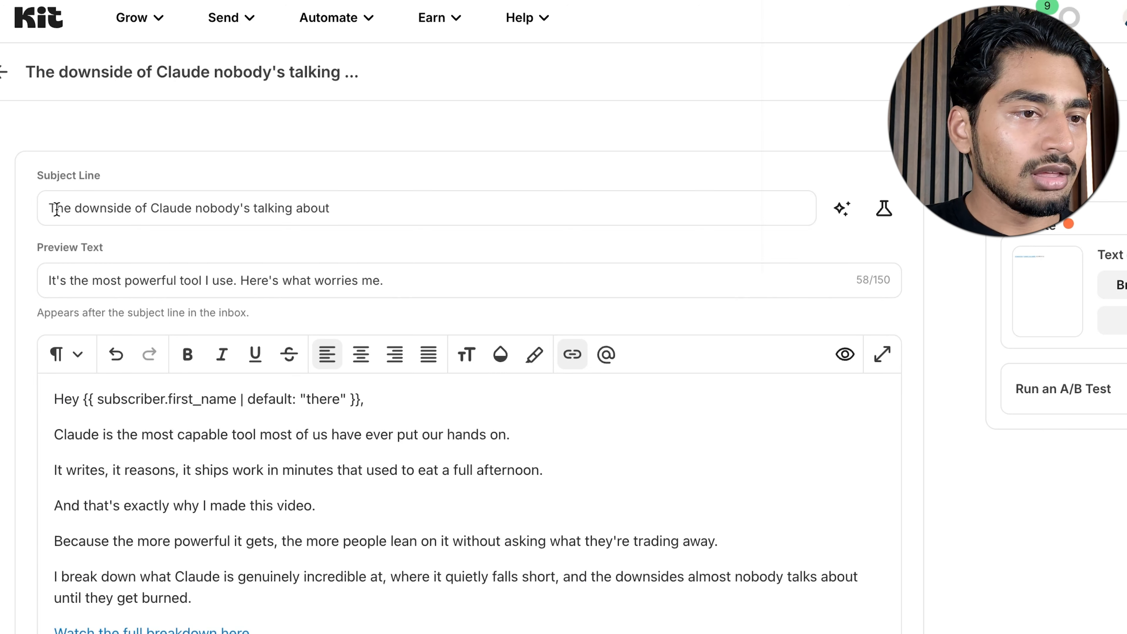
{"action": "left_click_drag", "start_coordinate": [57, 210], "coordinate": [421, 208]}
{"action": "left_click", "coordinate": [422, 209]}
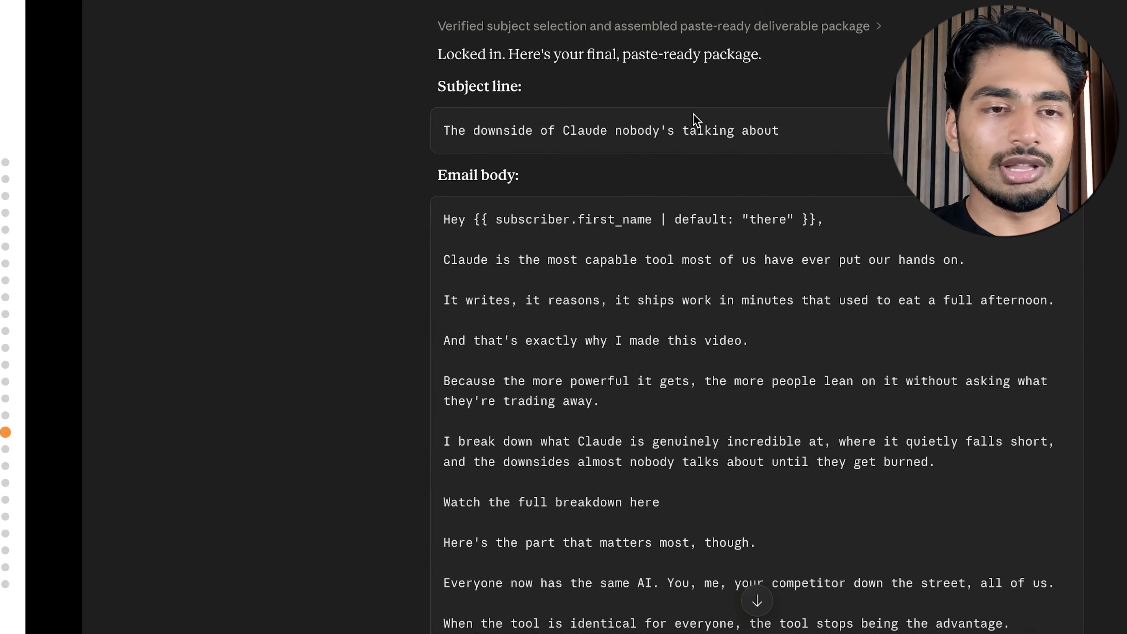
Switch to Claude and open the Newsletter Performance artifact
{"action": "mouse_move", "coordinate": [89, 1]}
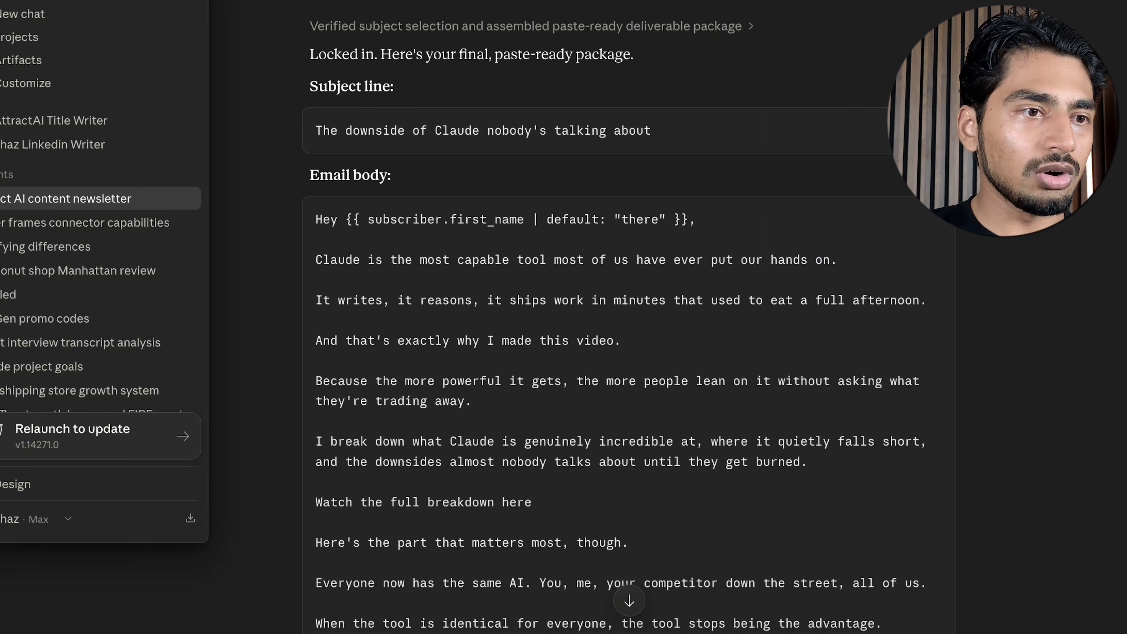
{"action": "scroll", "coordinate": [73, 245], "scroll_direction": "up", "scroll_amount": 2}
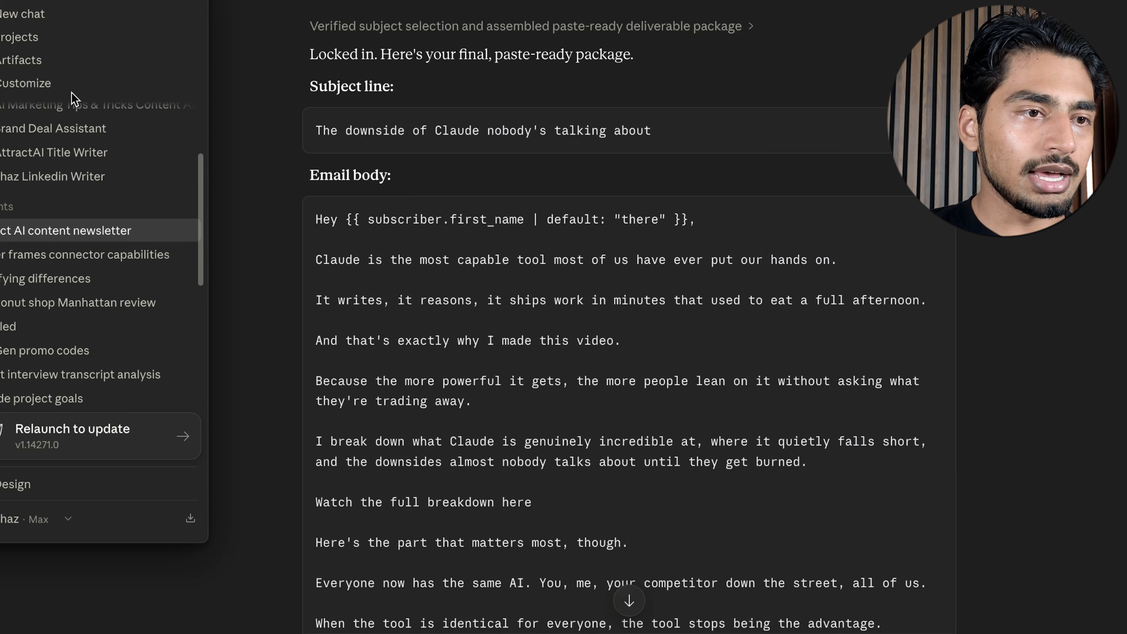
{"action": "left_click", "coordinate": [63, 60]}
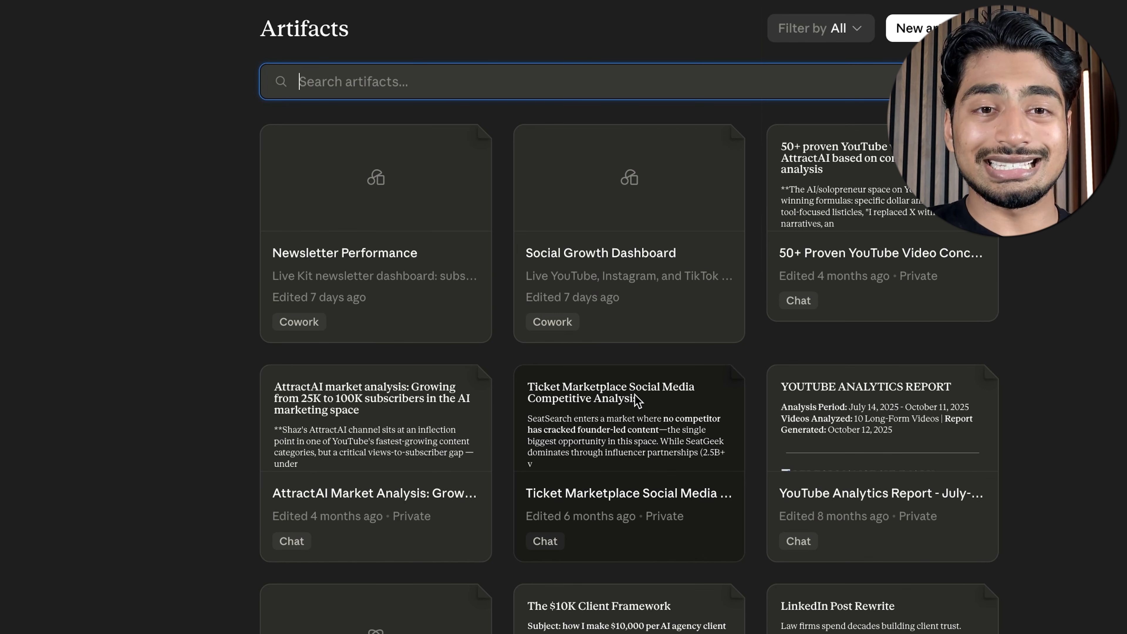
{"action": "left_click", "coordinate": [434, 273]}
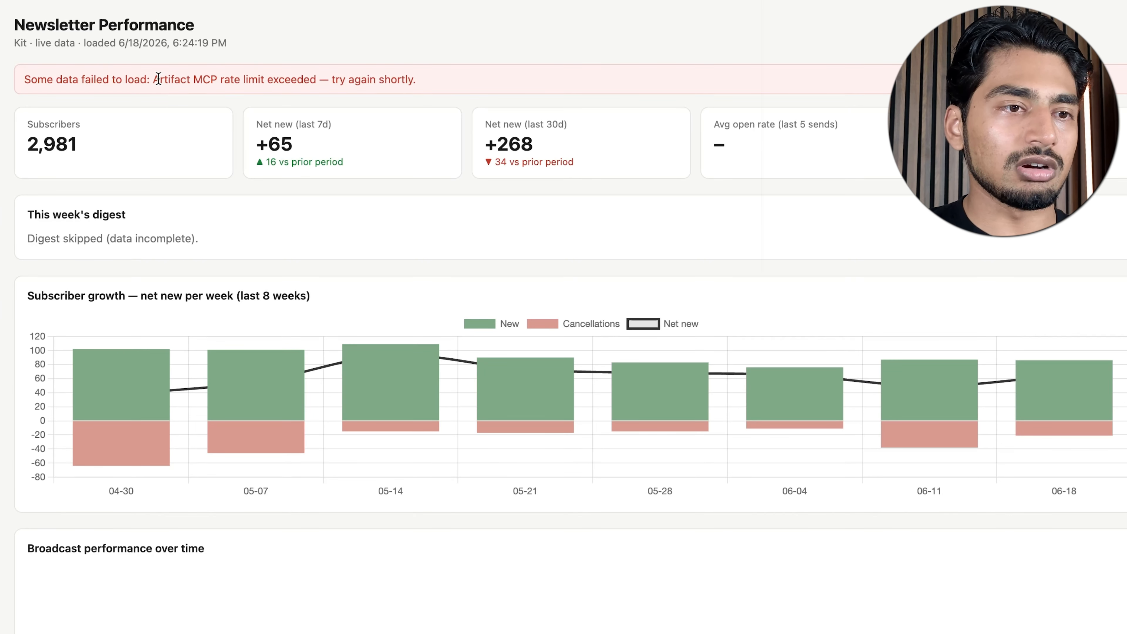
Read the data-loading error on the Newsletter Performance dashboard and reload its live data
{"action": "left_click_drag", "start_coordinate": [158, 79], "coordinate": [231, 79]}
{"action": "left_click", "coordinate": [229, 79]}
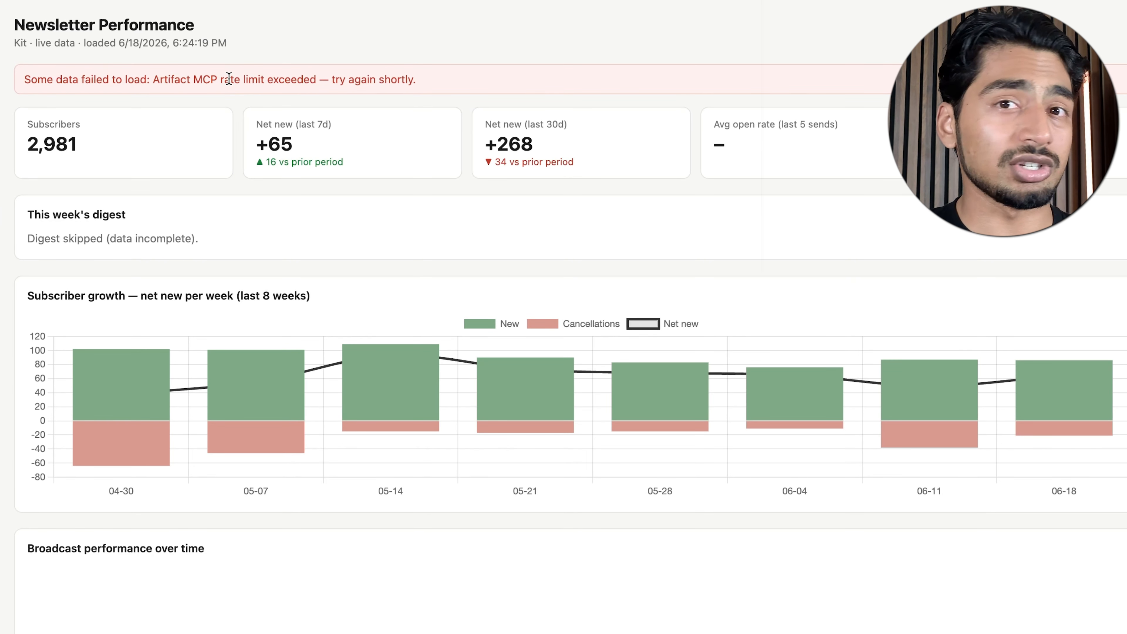
{"action": "left_click_drag", "start_coordinate": [212, 80], "coordinate": [352, 82]}
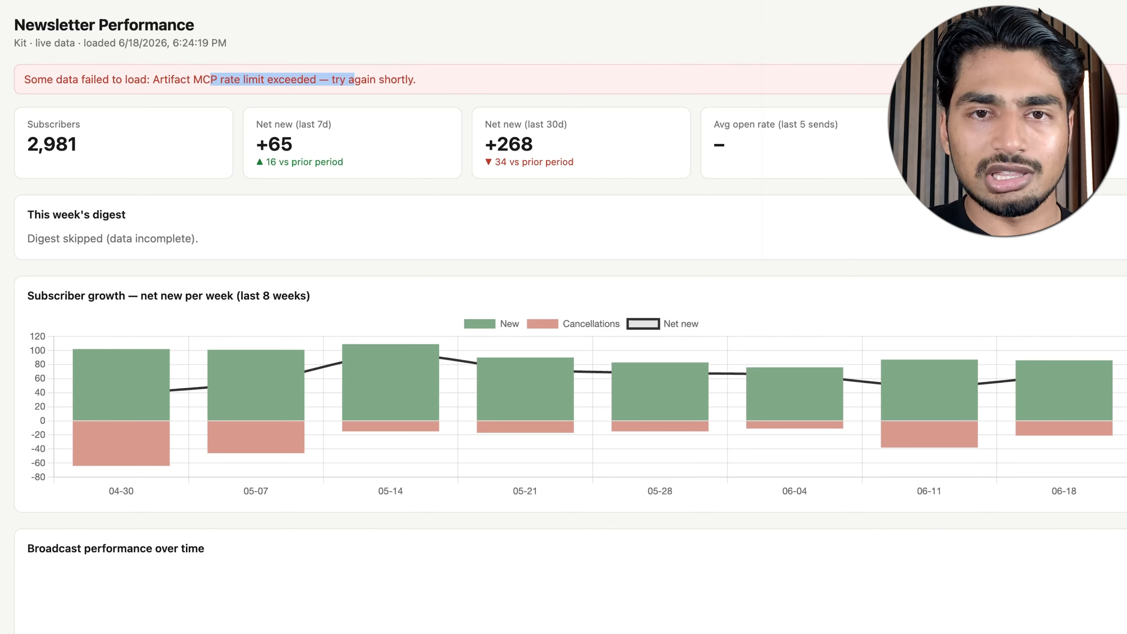
{"action": "left_click", "coordinate": [1024, 1]}
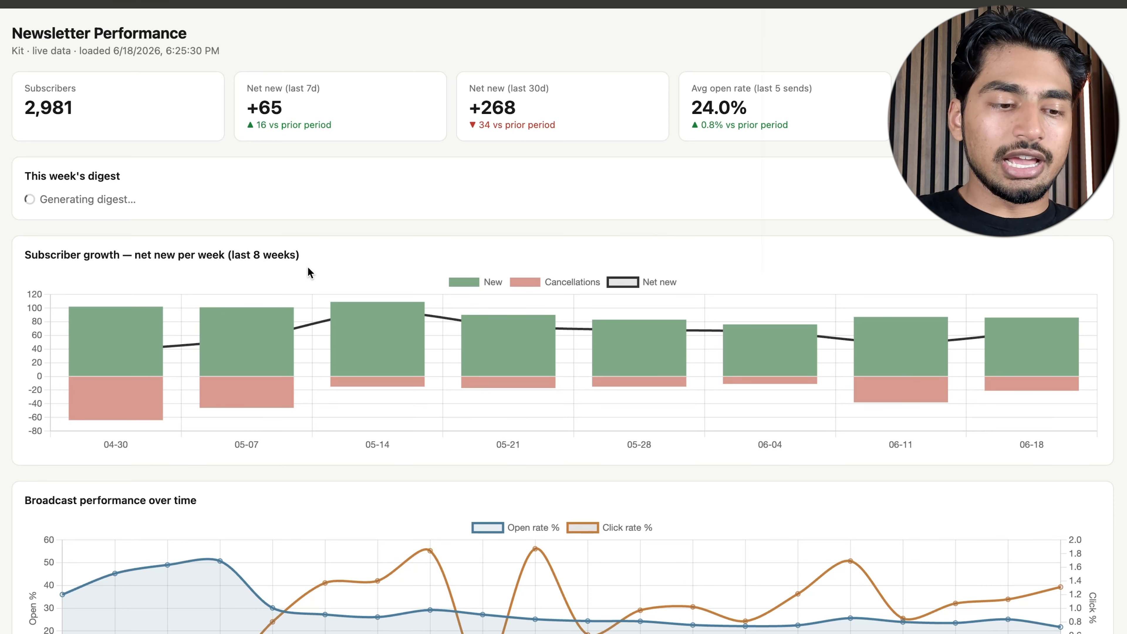
Examine the dashboard's subscriber metrics, broadcast performance over time and recent broadcasts table
{"action": "mouse_move", "coordinate": [229, 272]}
{"action": "left_mouse_down"}
{"action": "mouse_move", "coordinate": [121, 146]}
{"action": "mouse_move", "coordinate": [503, 132]}
{"action": "mouse_move", "coordinate": [488, 134]}
{"action": "left_mouse_up"}
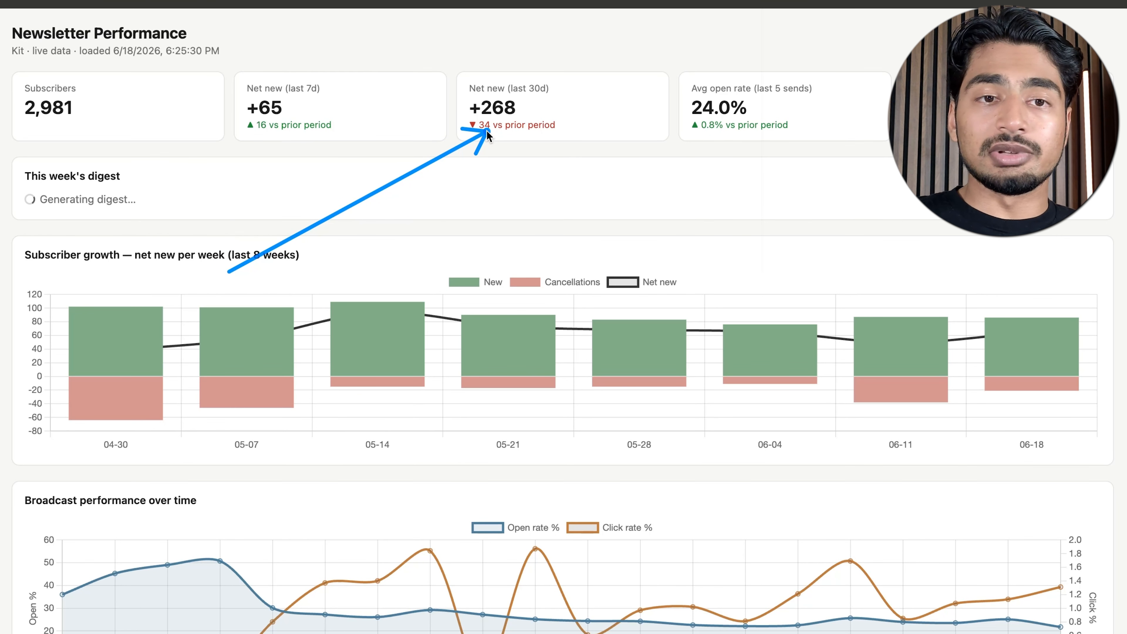
{"action": "mouse_move", "coordinate": [488, 135]}
{"action": "left_mouse_down"}
{"action": "mouse_move", "coordinate": [804, 129]}
{"action": "mouse_move", "coordinate": [730, 107]}
{"action": "mouse_move", "coordinate": [882, 85]}
{"action": "left_mouse_up"}
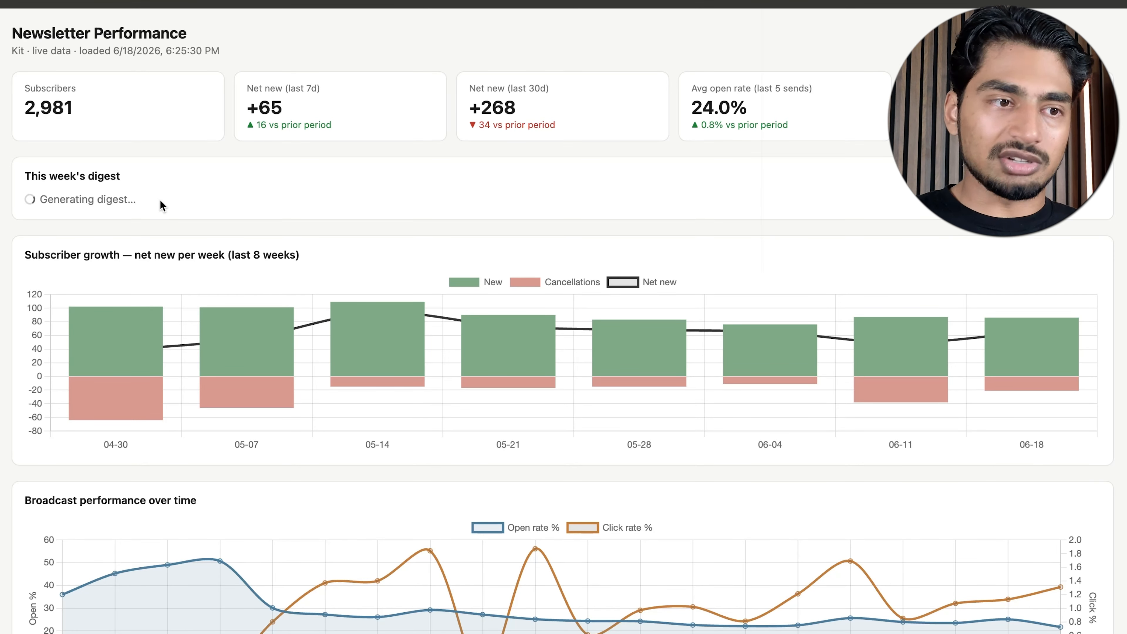
{"action": "scroll", "coordinate": [230, 243], "scroll_direction": "down", "scroll_amount": 8}
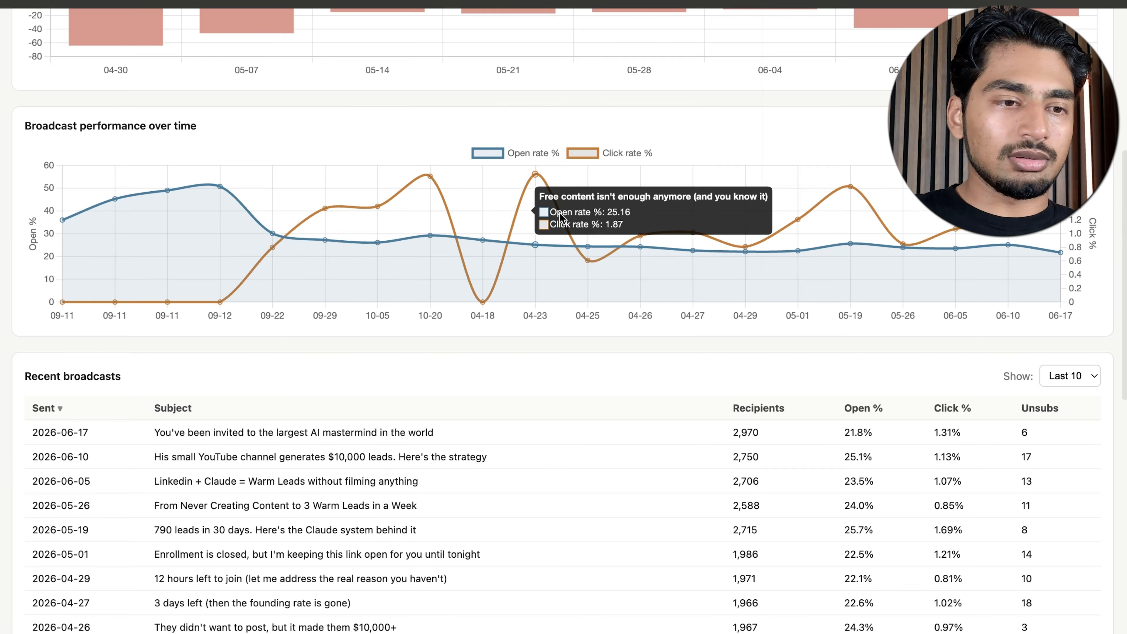
{"action": "scroll", "coordinate": [559, 213], "scroll_direction": "down", "scroll_amount": 4}
{"action": "scroll", "coordinate": [559, 213], "scroll_direction": "up", "scroll_amount": 1}
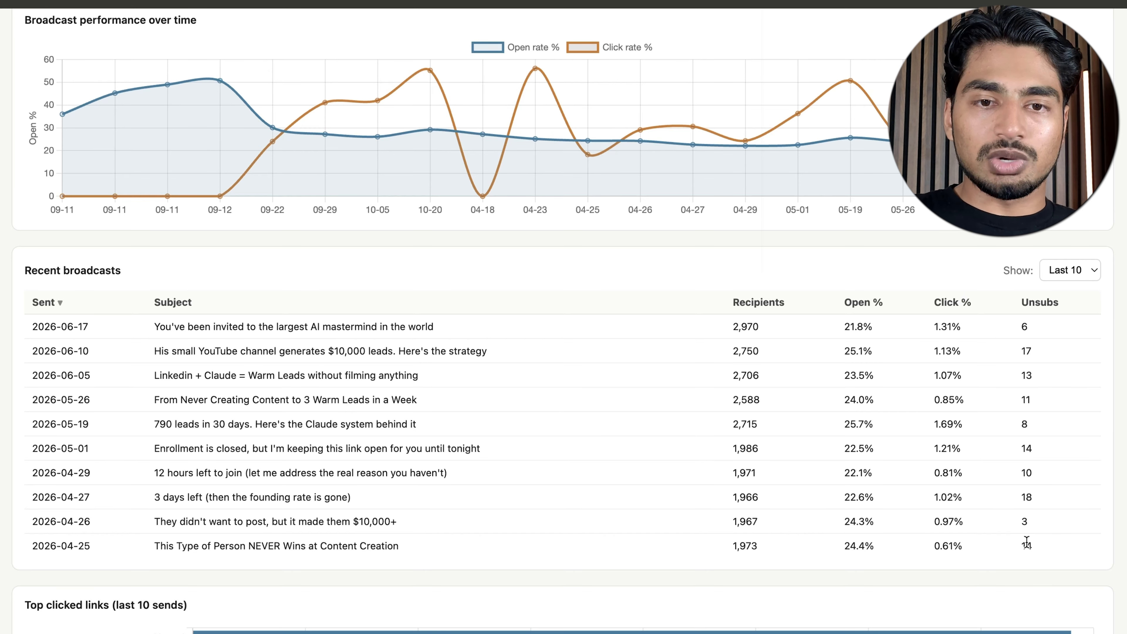
Examine the top clicked links of the last 10 sends and which email drove which CTA
{"action": "scroll", "coordinate": [1019, 447], "scroll_direction": "down", "scroll_amount": 5}
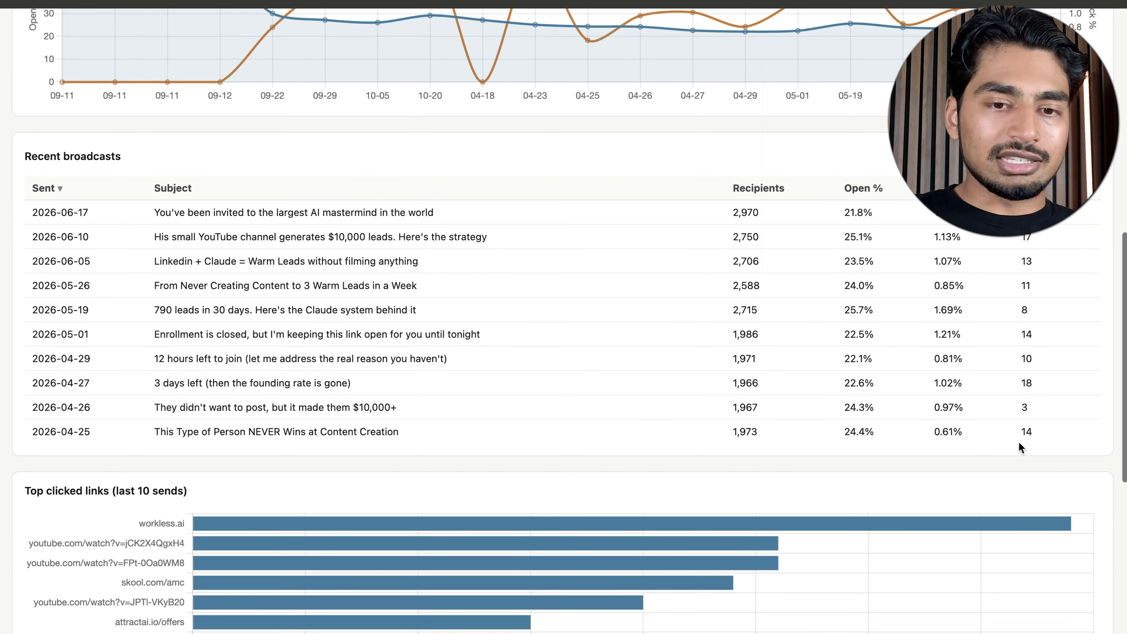
{"action": "scroll", "coordinate": [693, 568], "scroll_direction": "down", "scroll_amount": 3}
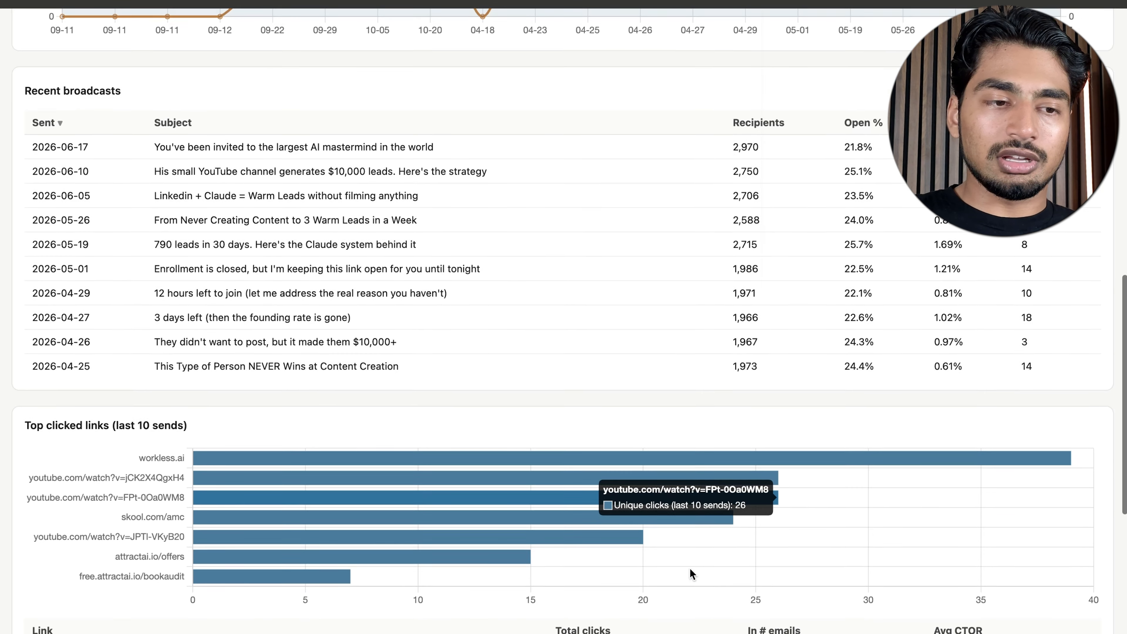
{"action": "scroll", "coordinate": [689, 567], "scroll_direction": "down", "scroll_amount": 2}
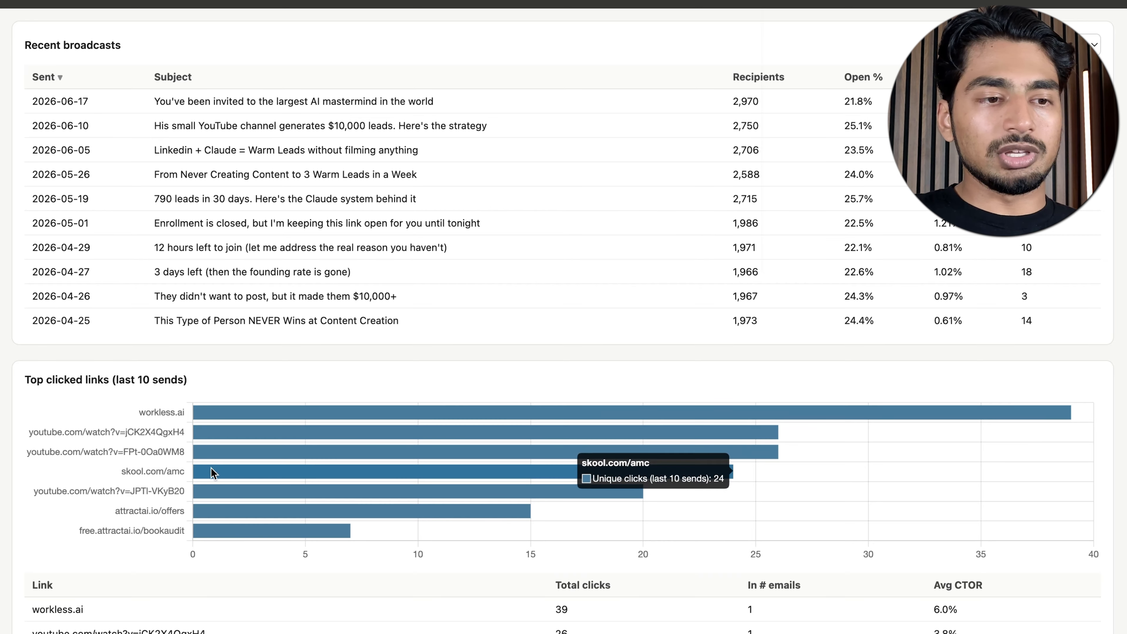
{"action": "mouse_move", "coordinate": [310, 408]}
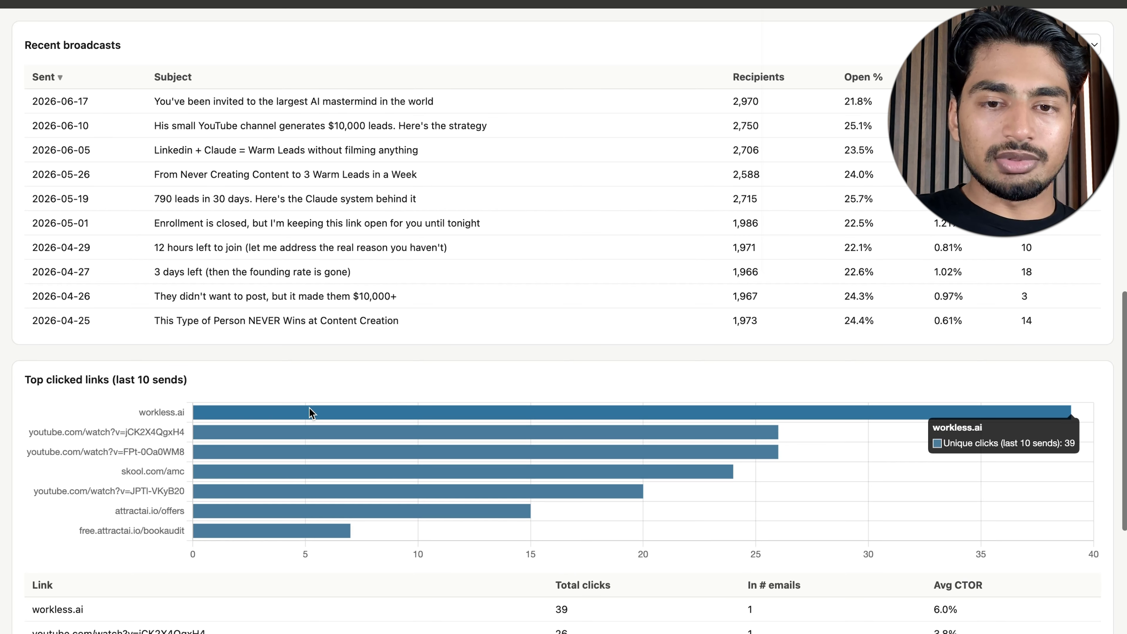
{"action": "scroll", "coordinate": [309, 408], "scroll_direction": "down", "scroll_amount": 1}
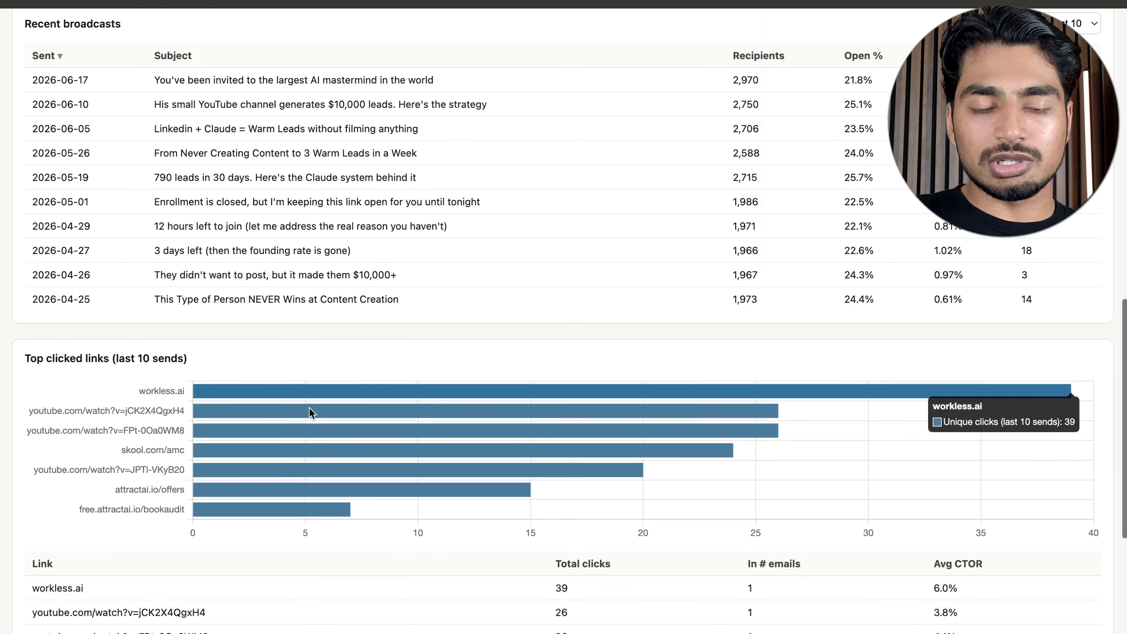
{"action": "scroll", "coordinate": [309, 408], "scroll_direction": "down", "scroll_amount": 15}
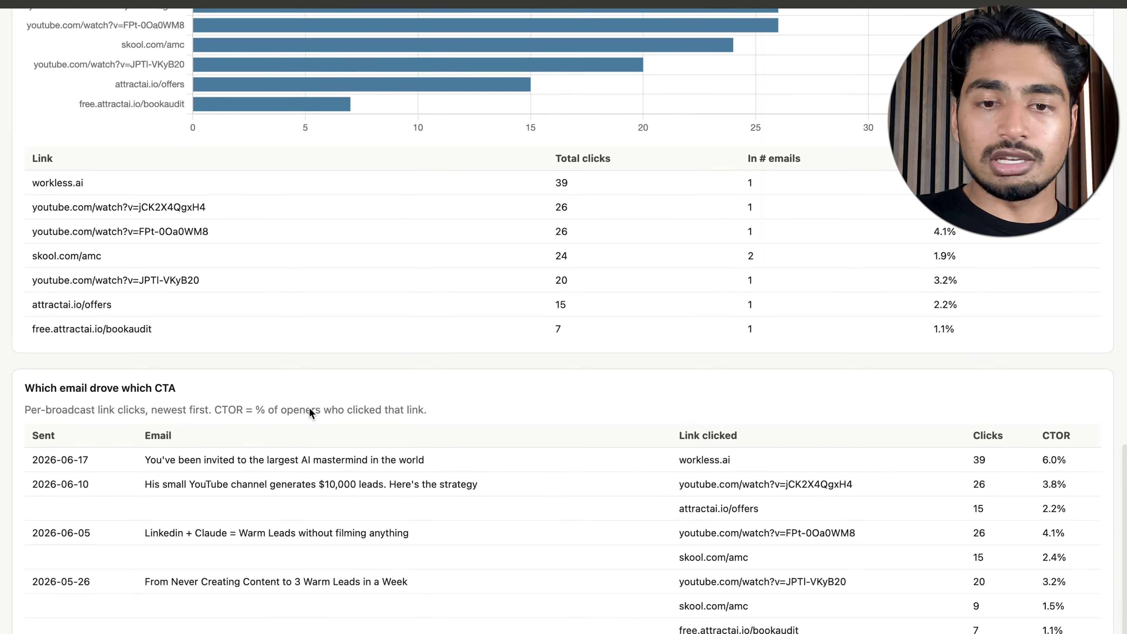
Read this week's digest and compare it with the figures of the latest broadcast in the recent broadcasts table
{"action": "scroll", "coordinate": [309, 407], "scroll_direction": "up", "scroll_amount": 20}
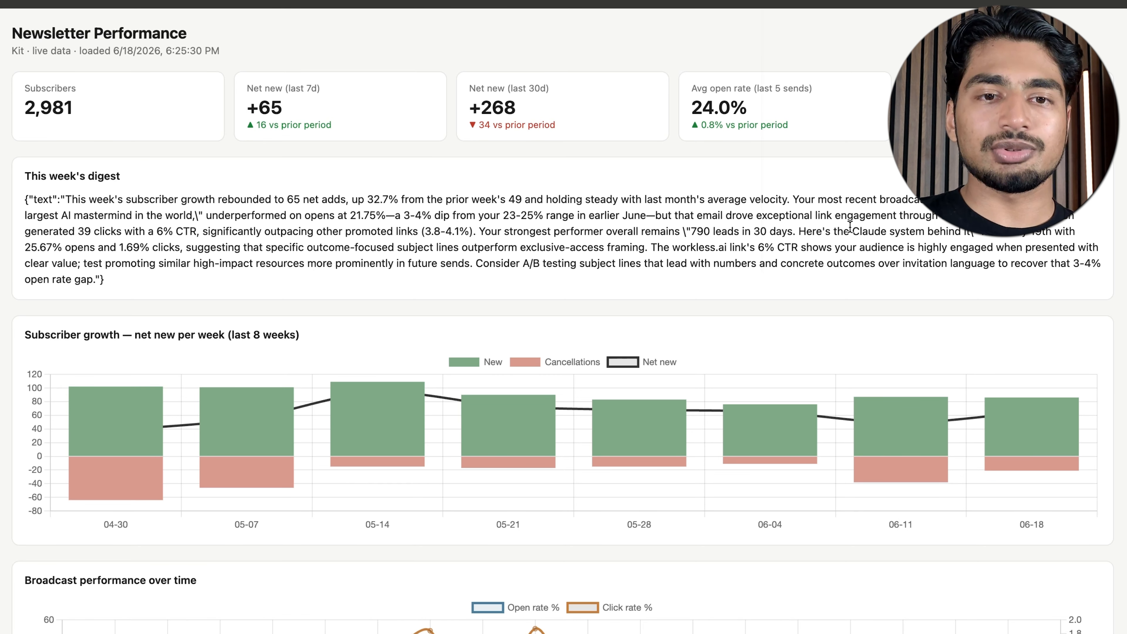
{"action": "scroll", "coordinate": [850, 226], "scroll_direction": "down", "scroll_amount": 12}
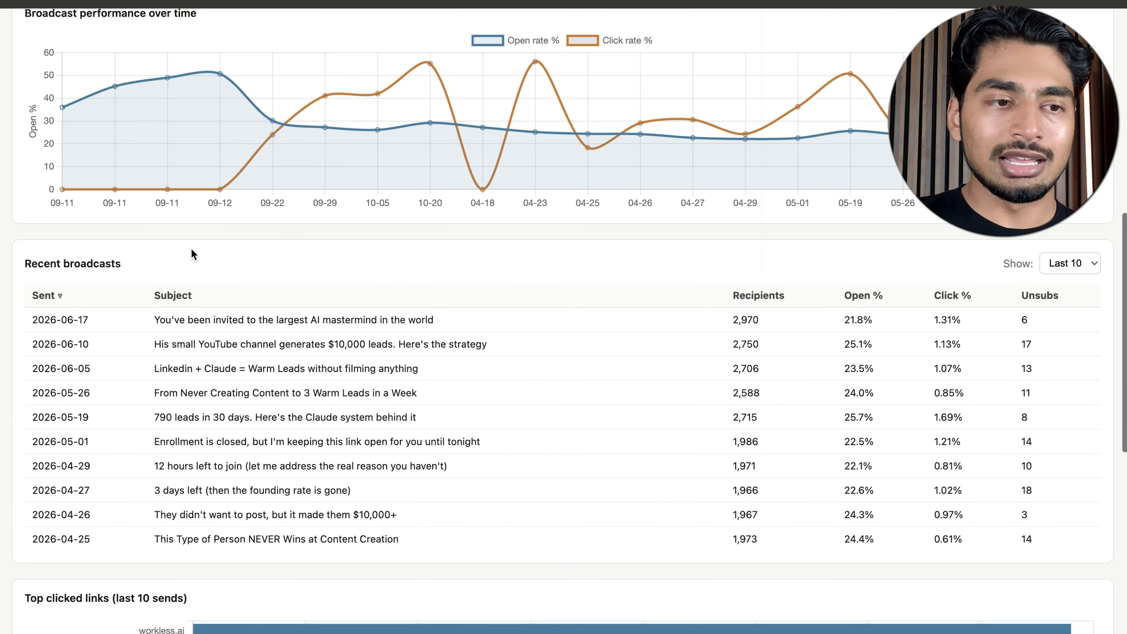
{"action": "left_click_drag", "start_coordinate": [149, 323], "coordinate": [501, 325]}
{"action": "scroll", "coordinate": [673, 327], "scroll_direction": "up", "scroll_amount": 1}
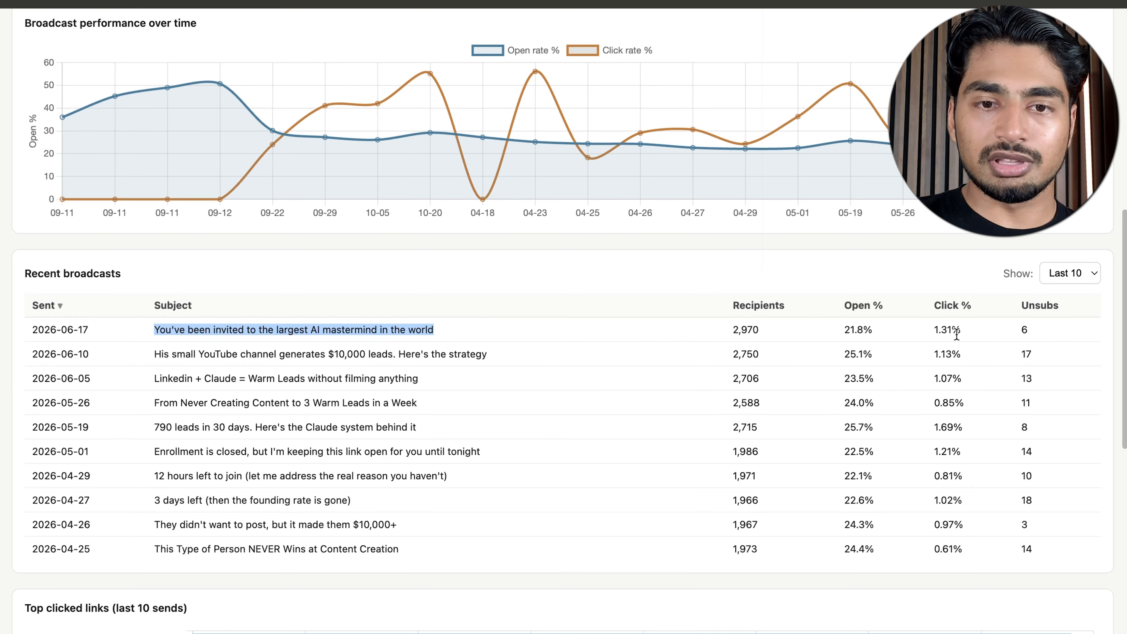
{"action": "scroll", "coordinate": [948, 332], "scroll_direction": "up", "scroll_amount": 1}
{"action": "scroll", "coordinate": [948, 332], "scroll_direction": "up", "scroll_amount": 12}
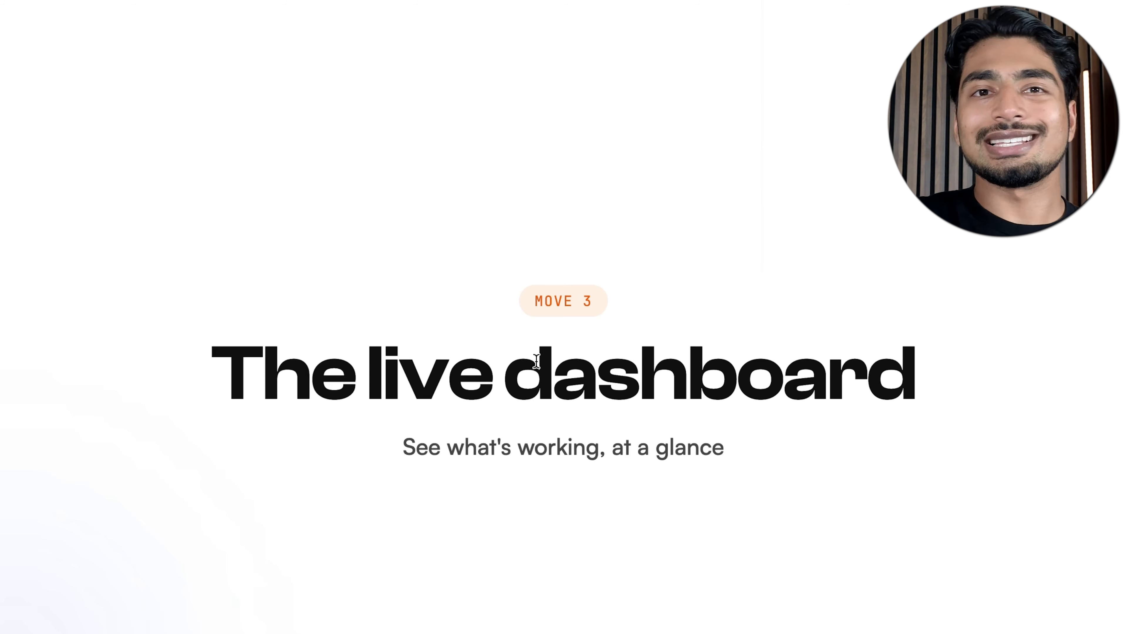
{"action": "key", "text": "Right"}
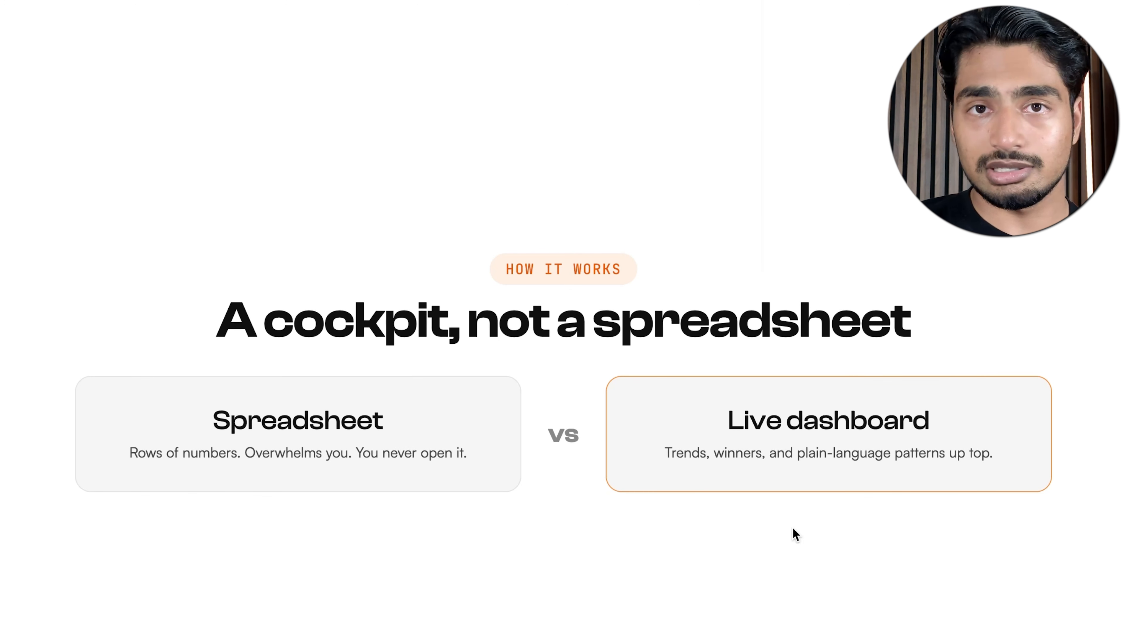
{"action": "key", "text": "Right"}
{"action": "key", "text": "ctrl+a"}
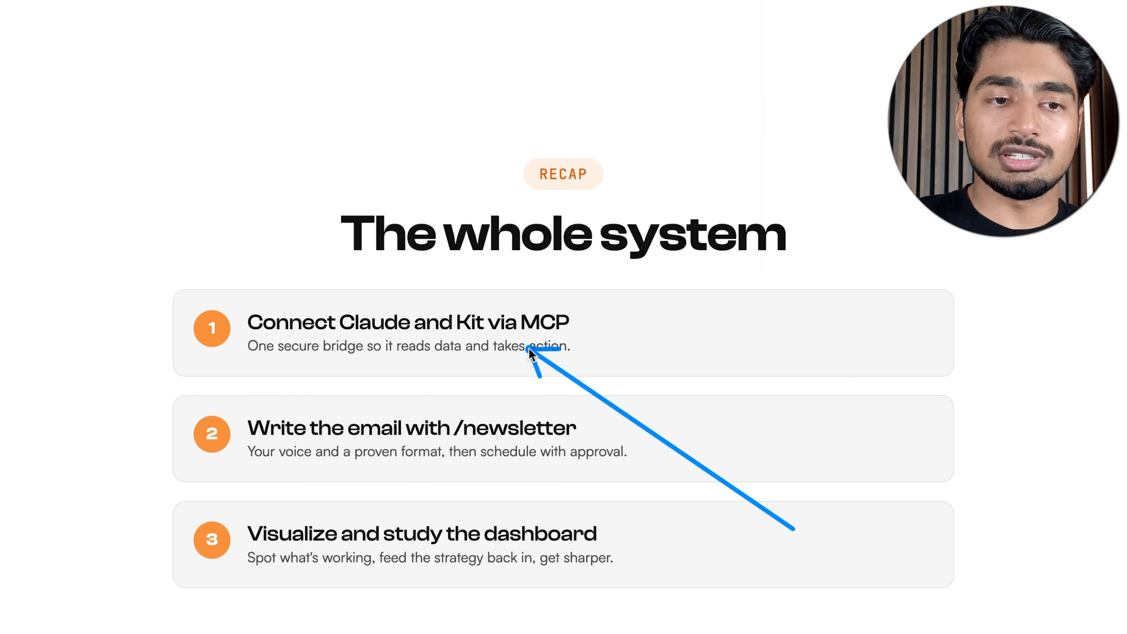